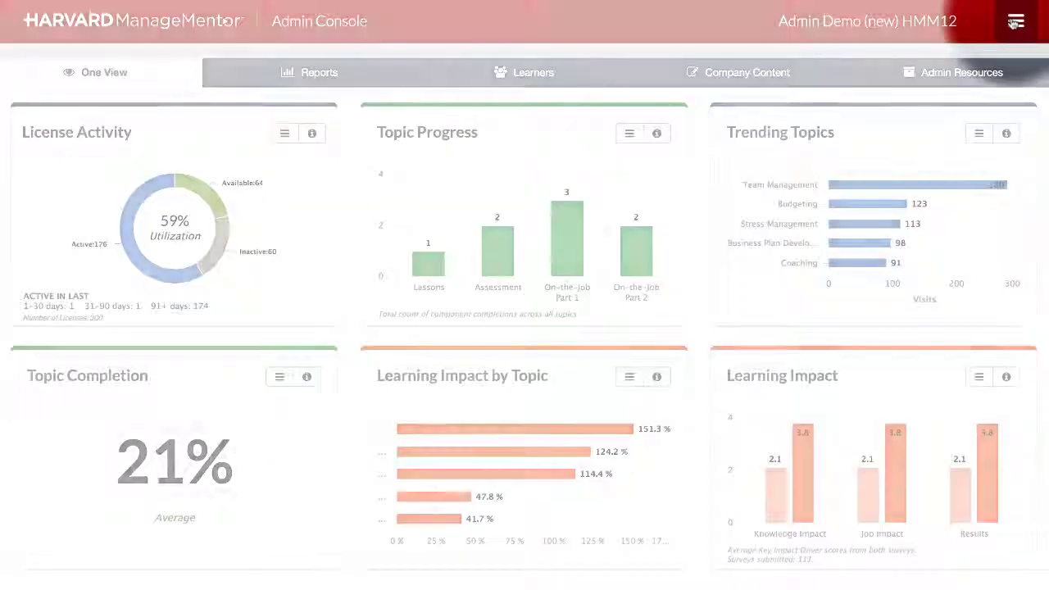
View the Learning Impact chart's glossary definitions, then return to the chart.
{"action": "left_click", "coordinate": [1015, 22]}
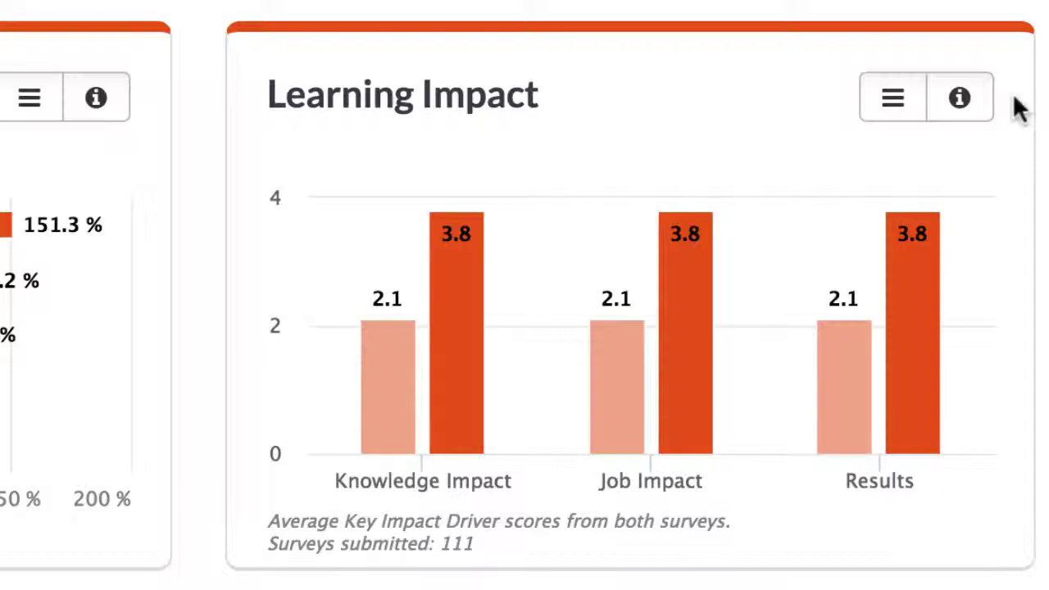
{"action": "left_click", "coordinate": [894, 104]}
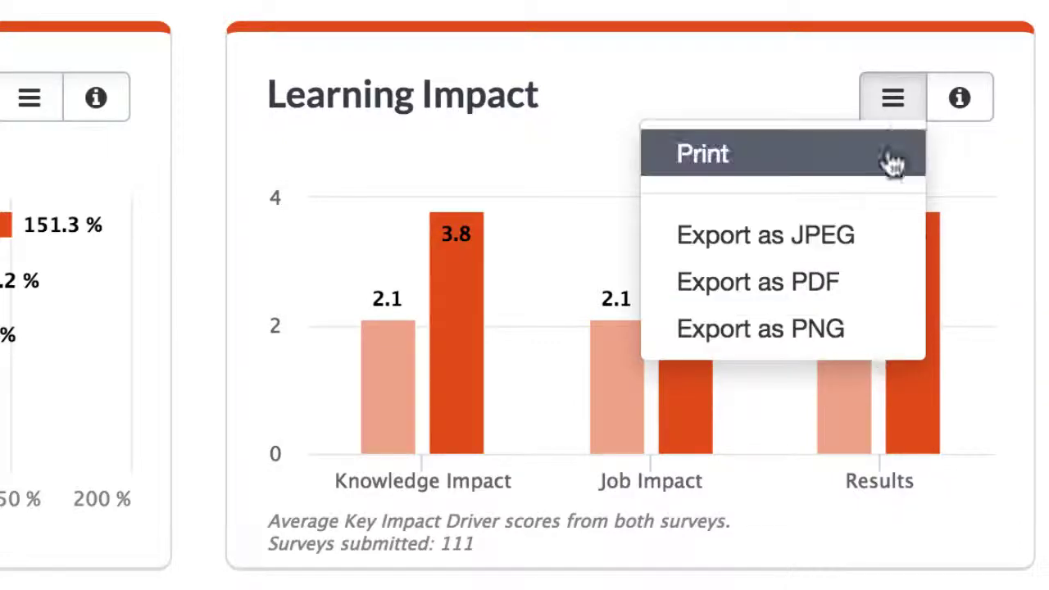
{"action": "left_click", "coordinate": [960, 100]}
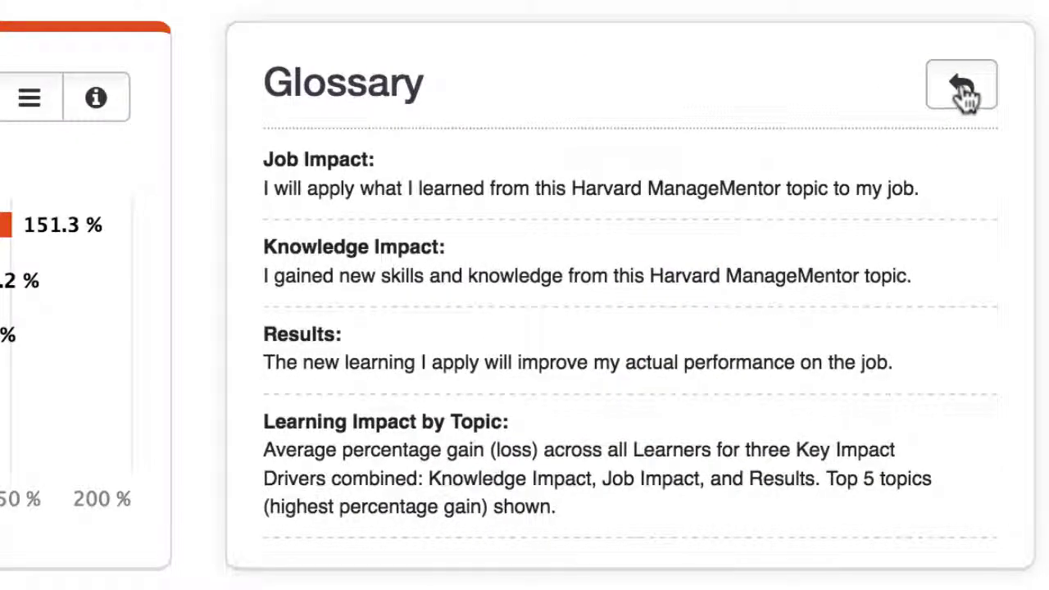
{"action": "left_click", "coordinate": [961, 88]}
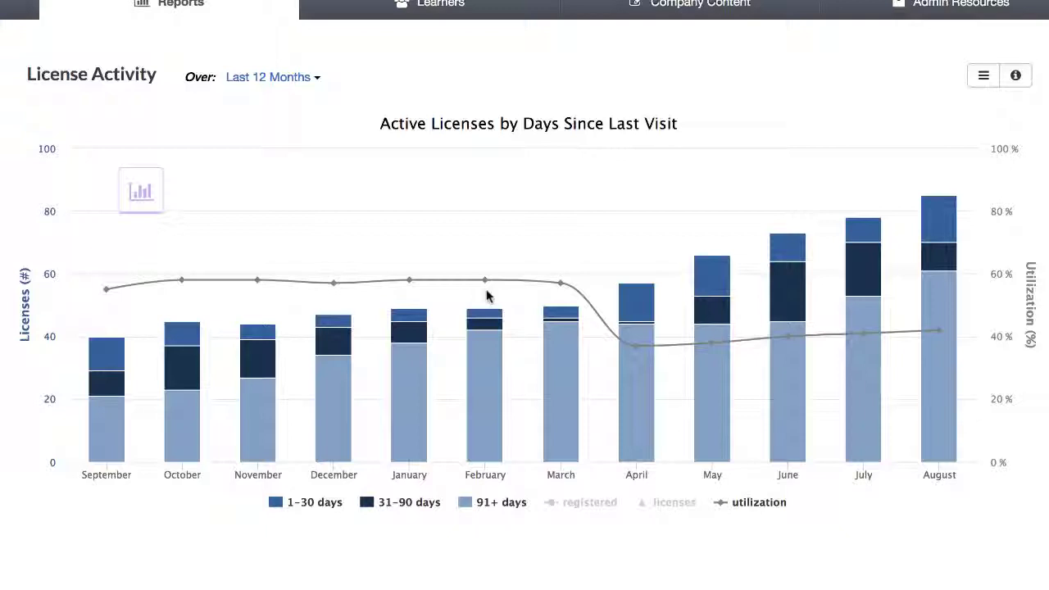
{"action": "mouse_move", "coordinate": [486, 282]}
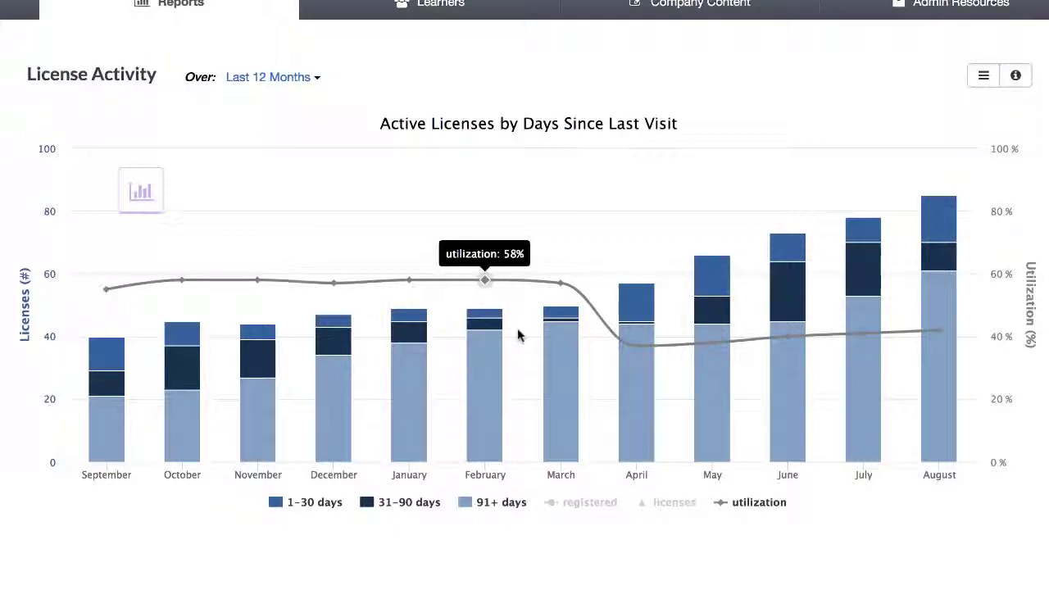
{"action": "left_click", "coordinate": [580, 504]}
{"action": "left_click", "coordinate": [579, 504]}
{"action": "left_click", "coordinate": [673, 503]}
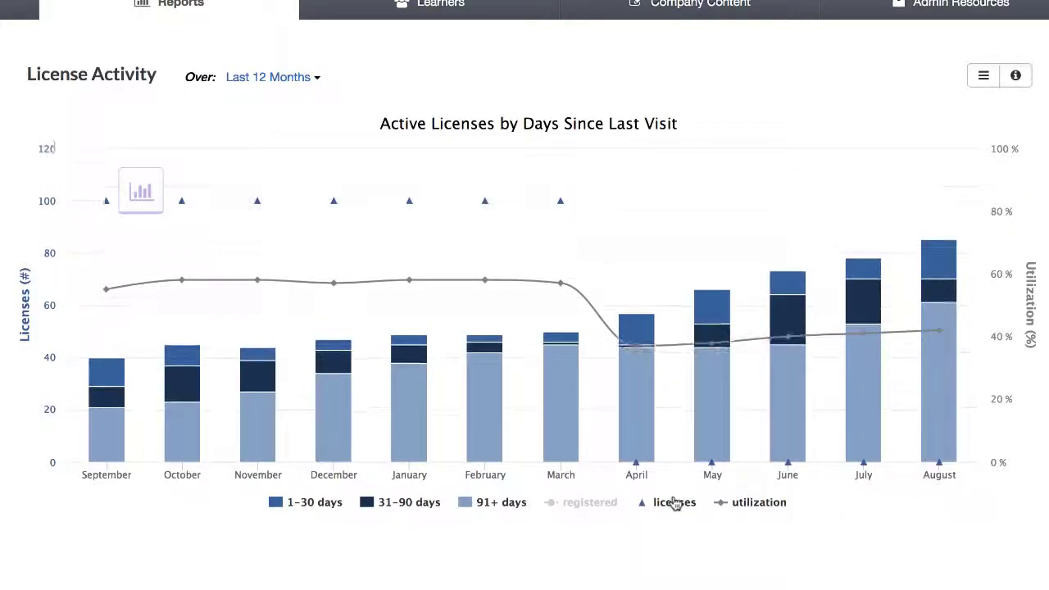
{"action": "left_click", "coordinate": [673, 503]}
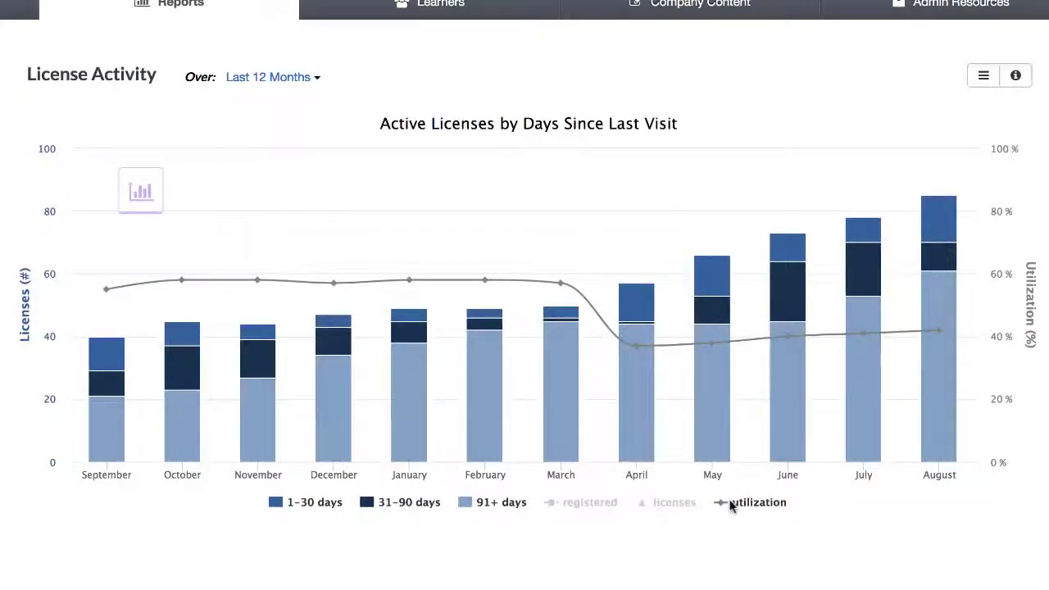
{"action": "left_click", "coordinate": [281, 81]}
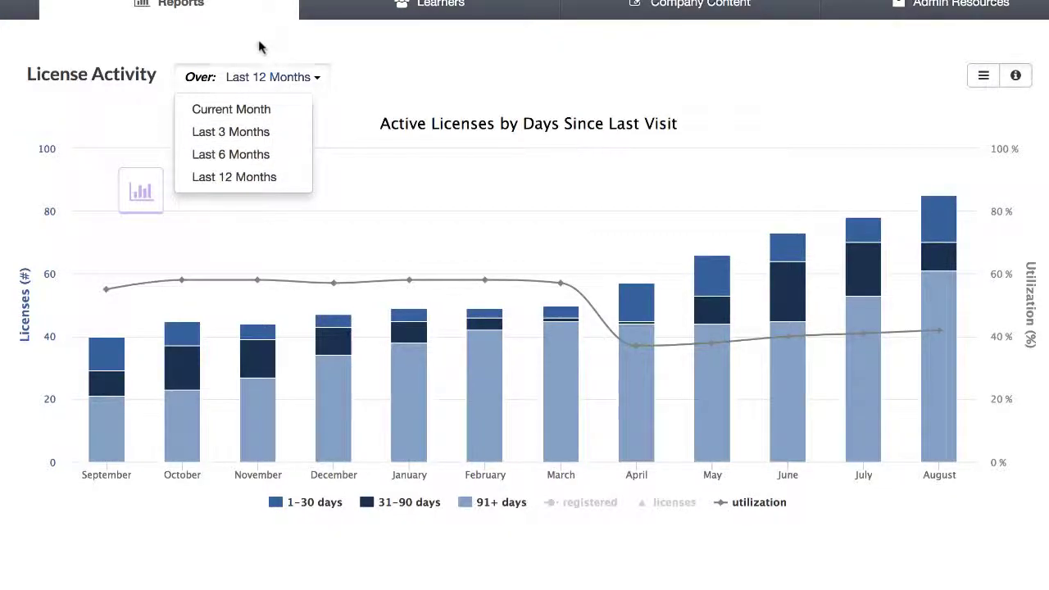
{"action": "mouse_move", "coordinate": [141, 192]}
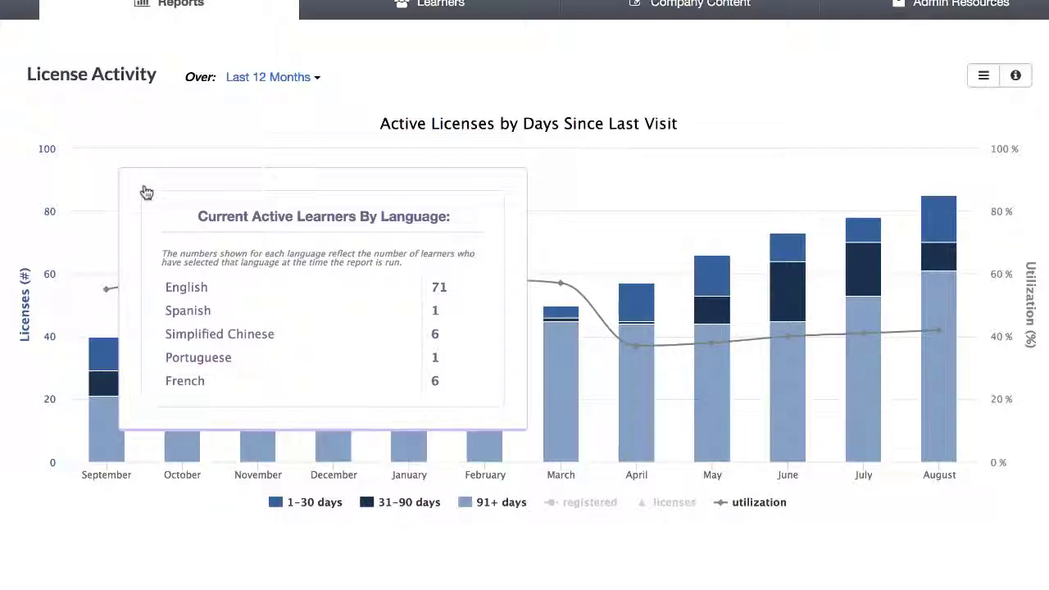
{"action": "left_click", "coordinate": [977, 77]}
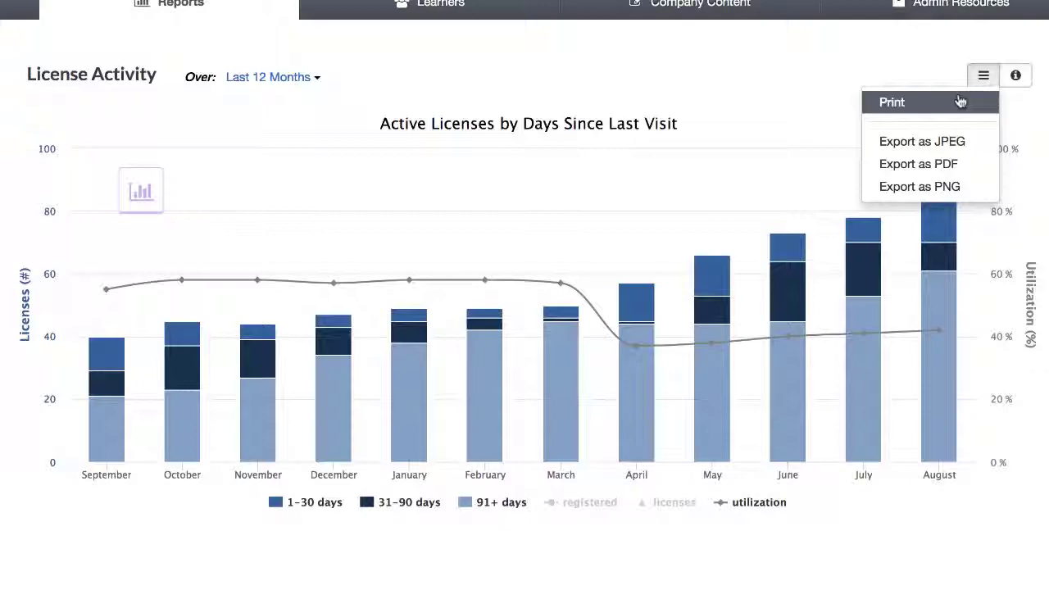
{"action": "left_click", "coordinate": [1014, 76]}
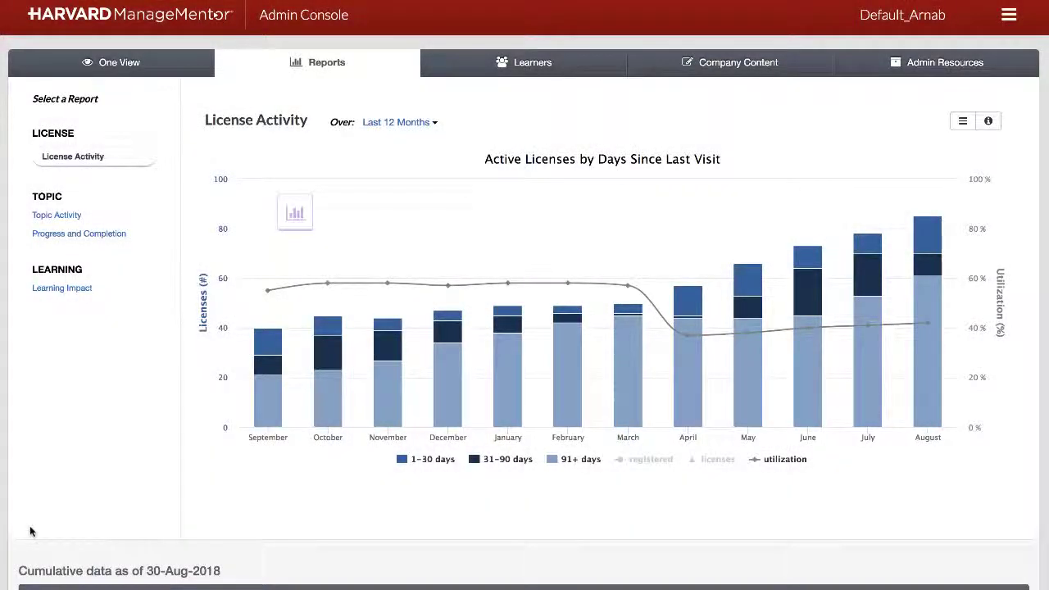
Export License Activity data for Last 12 months (30-AUG-2017 to 30-AUG-2018).
{"action": "scroll", "coordinate": [30, 532], "scroll_direction": "down", "scroll_amount": 5}
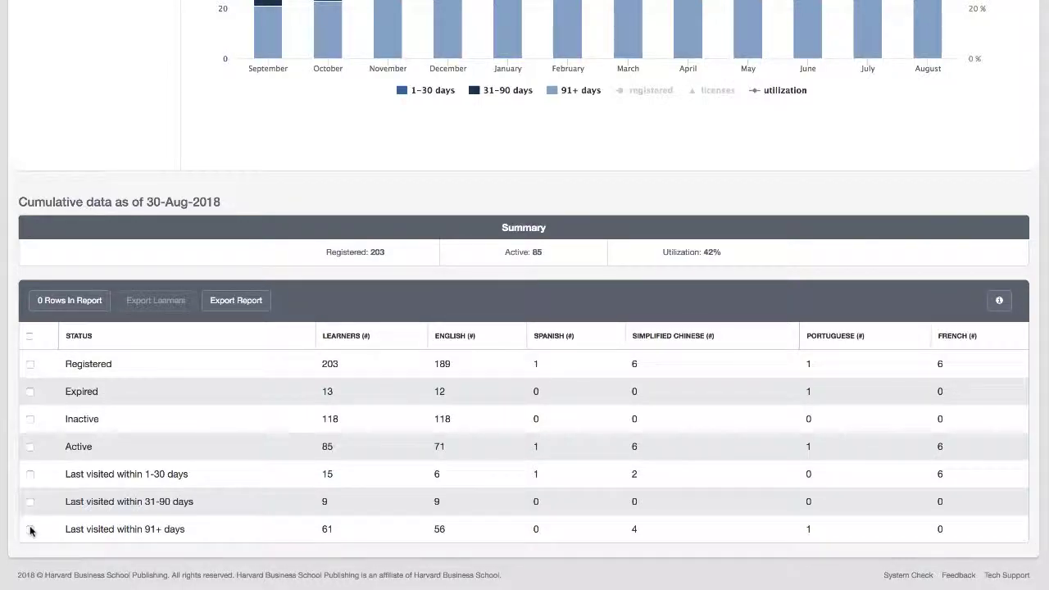
{"action": "left_click", "coordinate": [217, 303]}
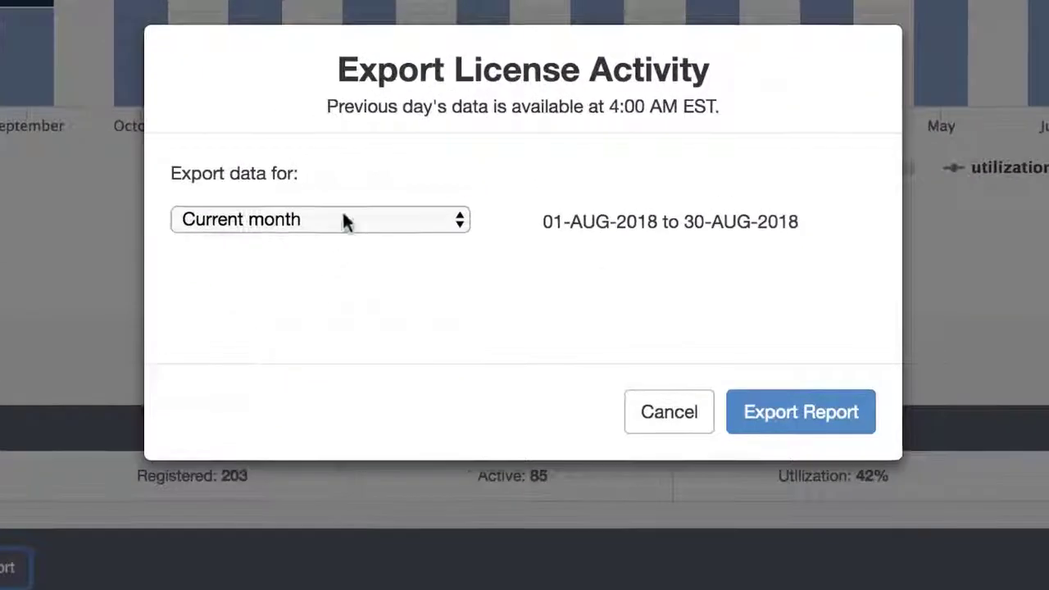
{"action": "left_click", "coordinate": [344, 222]}
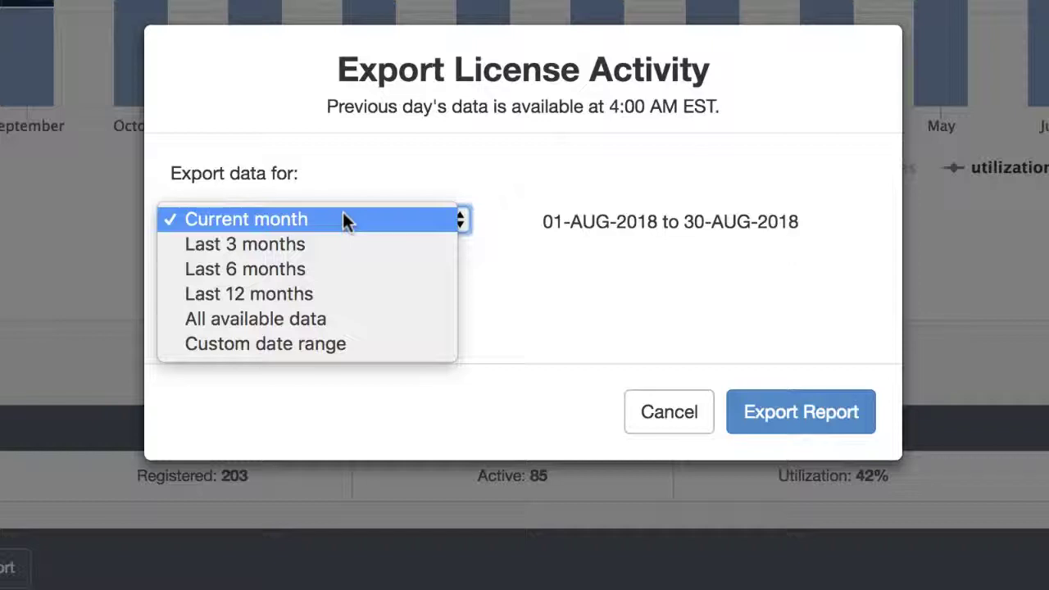
{"action": "left_click", "coordinate": [340, 292]}
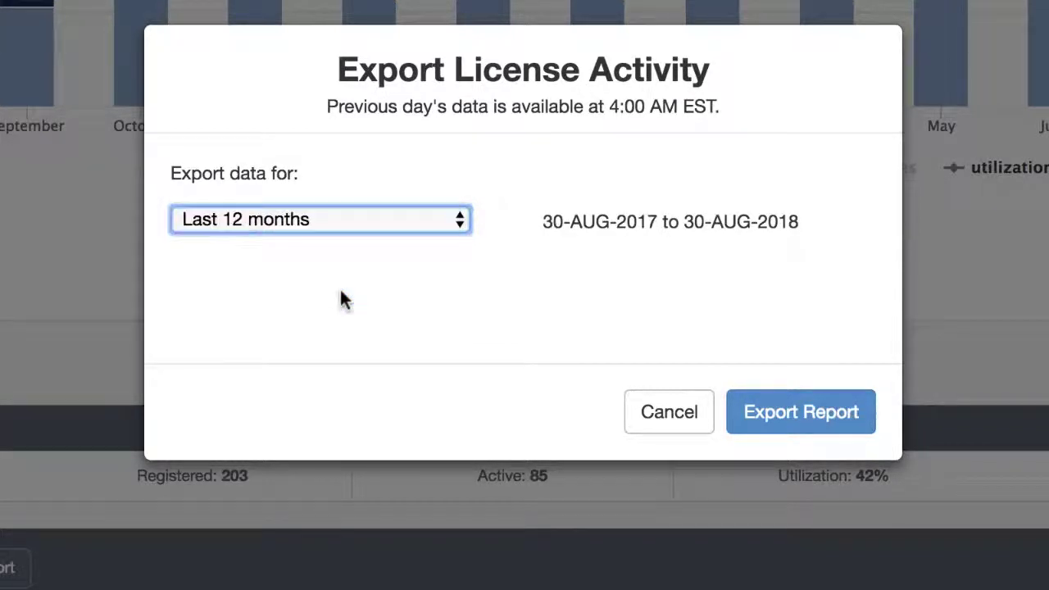
{"action": "left_click", "coordinate": [771, 416]}
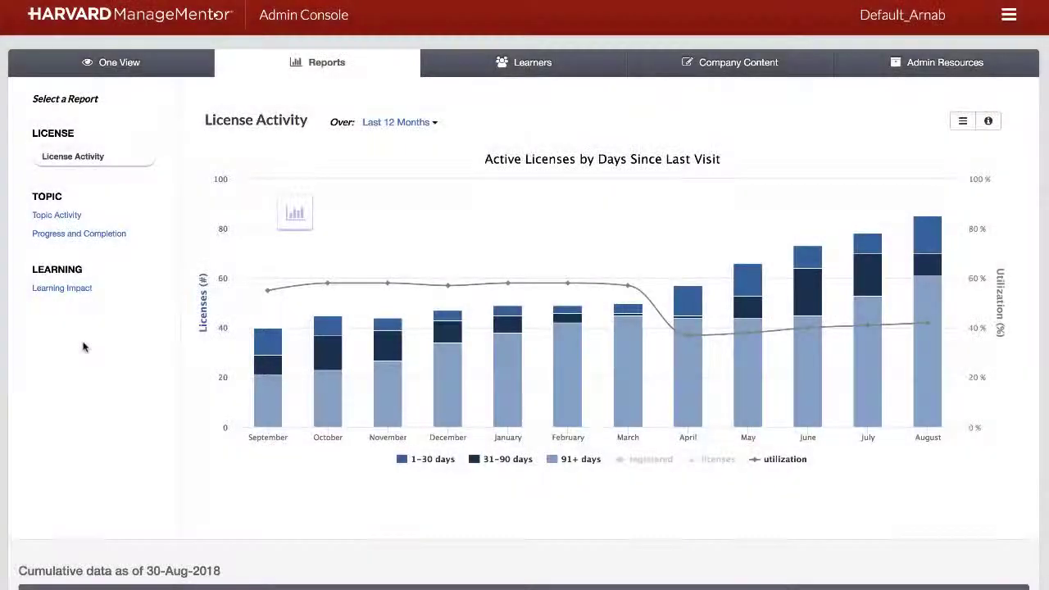
Select the 118 Inactive learners in the status table and export their details.
{"action": "scroll", "coordinate": [82, 346], "scroll_direction": "down", "scroll_amount": 5}
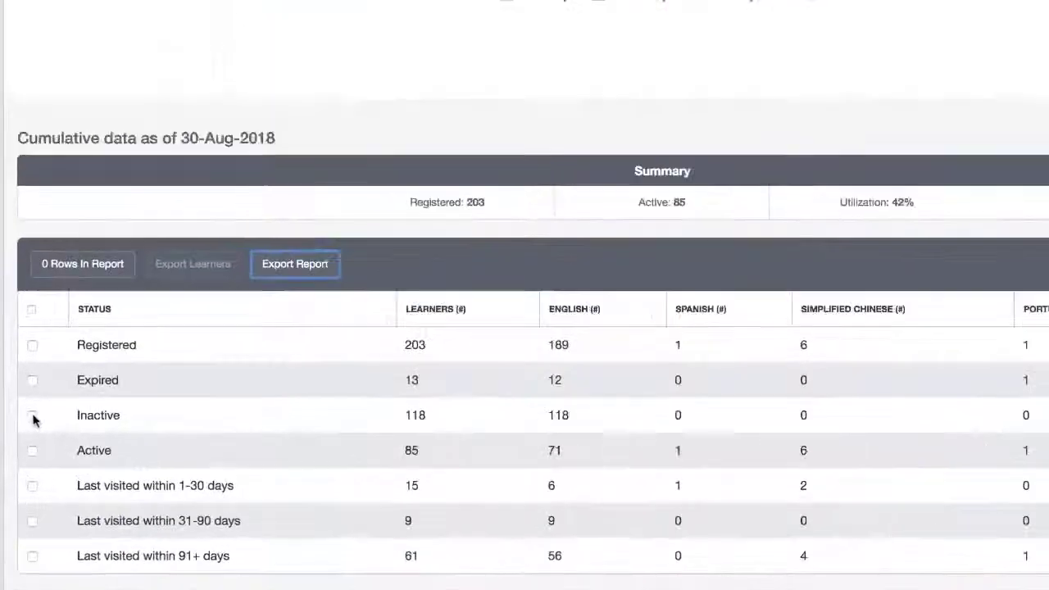
{"action": "left_click", "coordinate": [30, 418]}
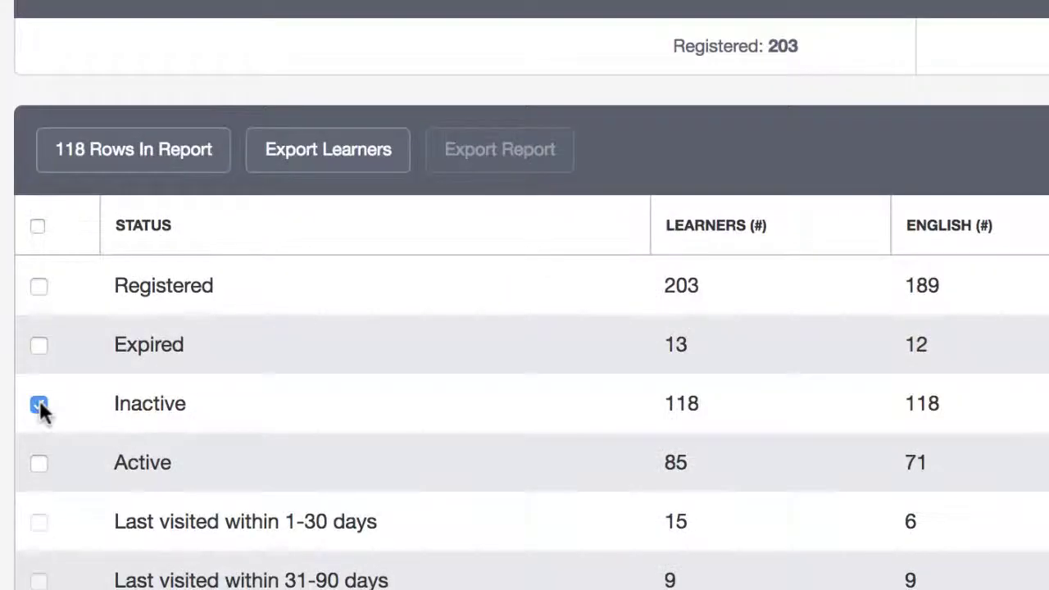
{"action": "left_click", "coordinate": [326, 155]}
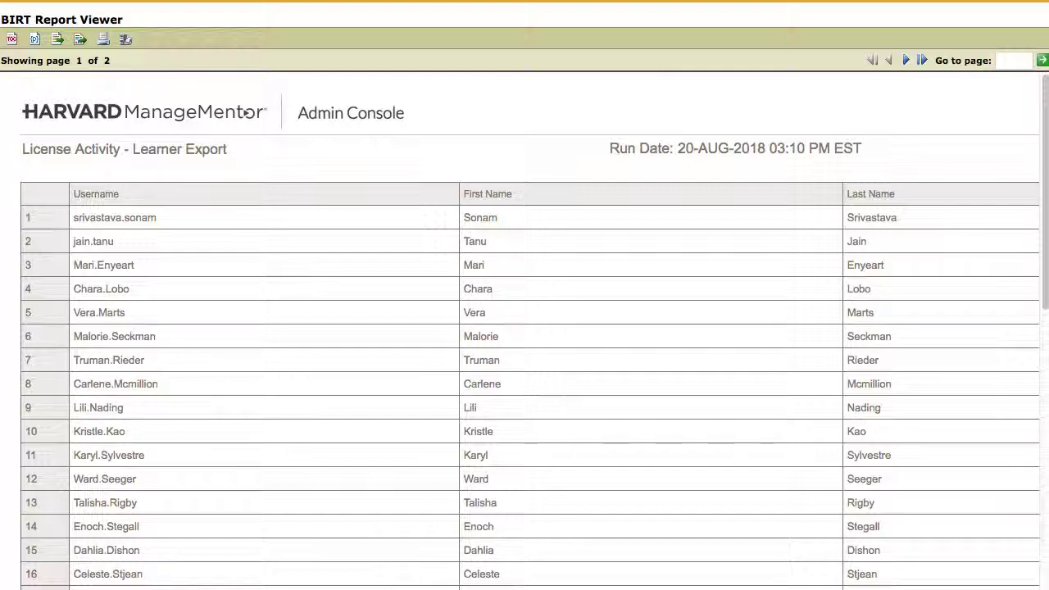
Scroll across the learner export's name, registration, visit and status columns.
{"action": "scroll", "coordinate": [524, 327], "scroll_direction": "right", "scroll_amount": 10}
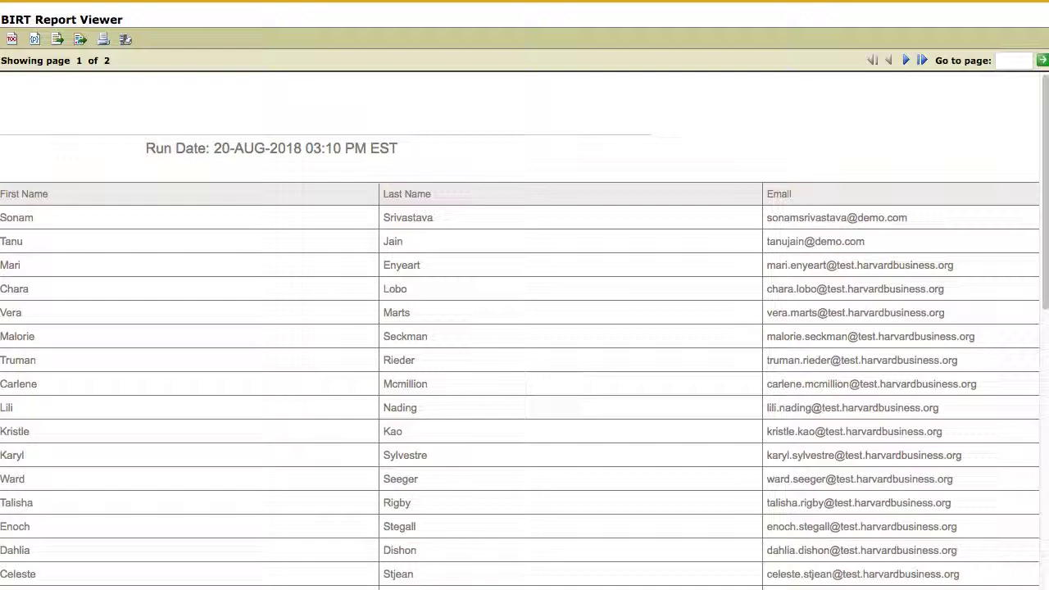
{"action": "scroll", "coordinate": [524, 369], "scroll_direction": "right", "scroll_amount": 15}
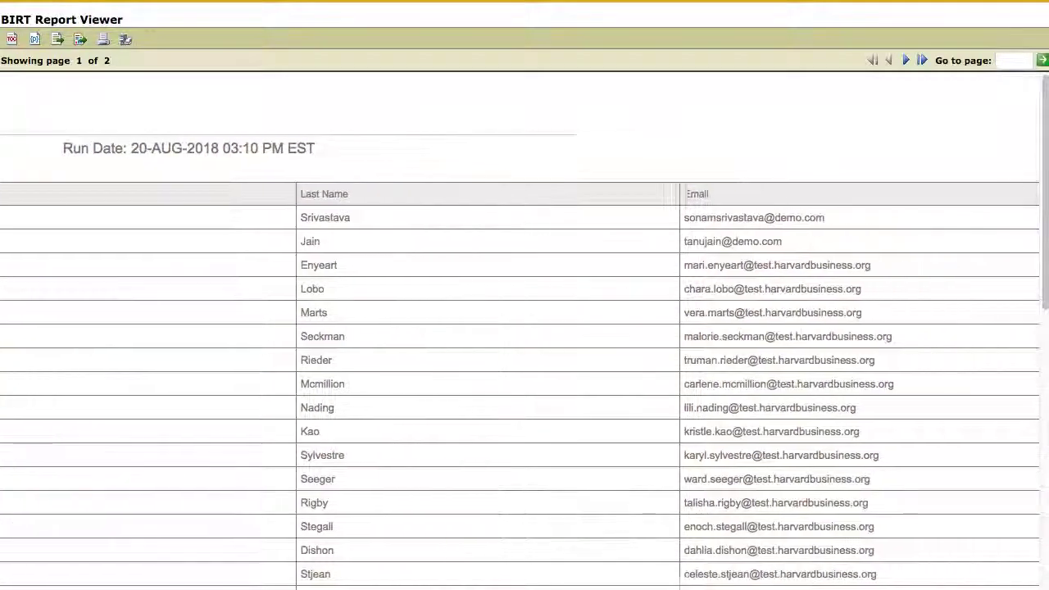
{"action": "scroll", "coordinate": [524, 369], "scroll_direction": "right", "scroll_amount": 1}
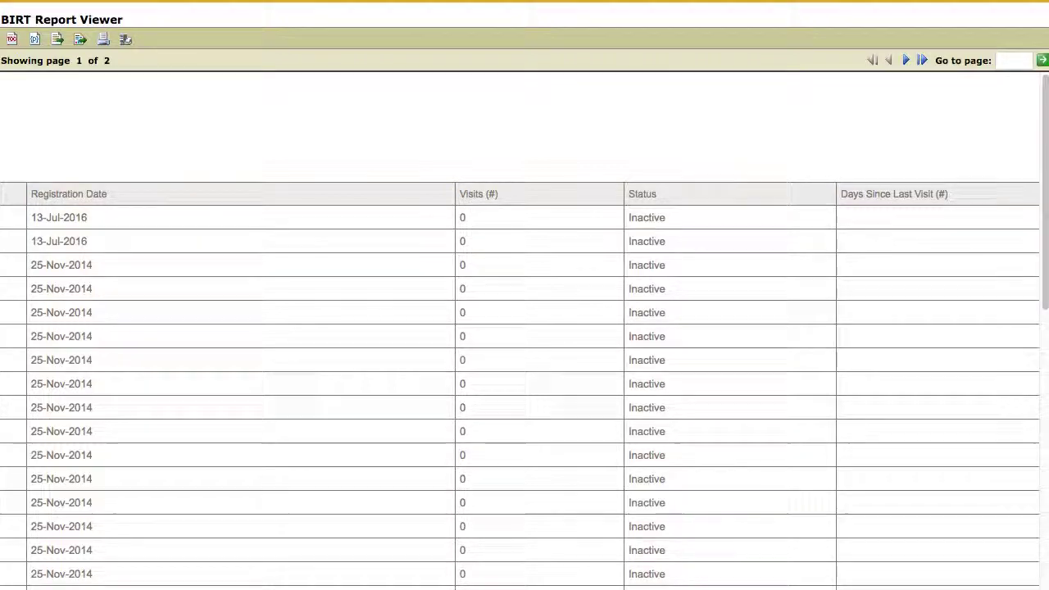
{"action": "scroll", "coordinate": [524, 368], "scroll_direction": "right", "scroll_amount": 10}
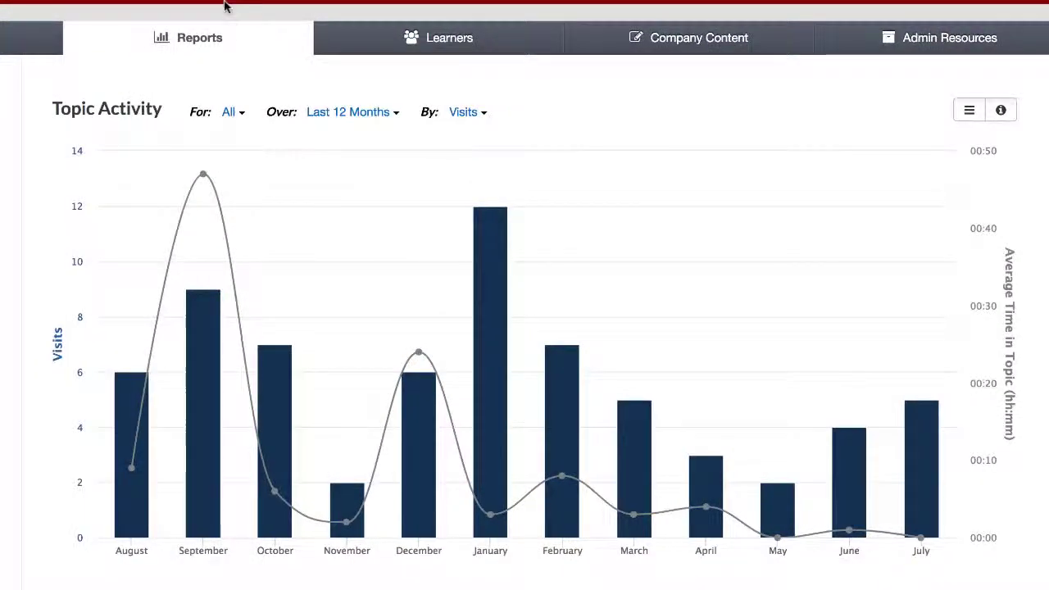
{"action": "left_click", "coordinate": [232, 115]}
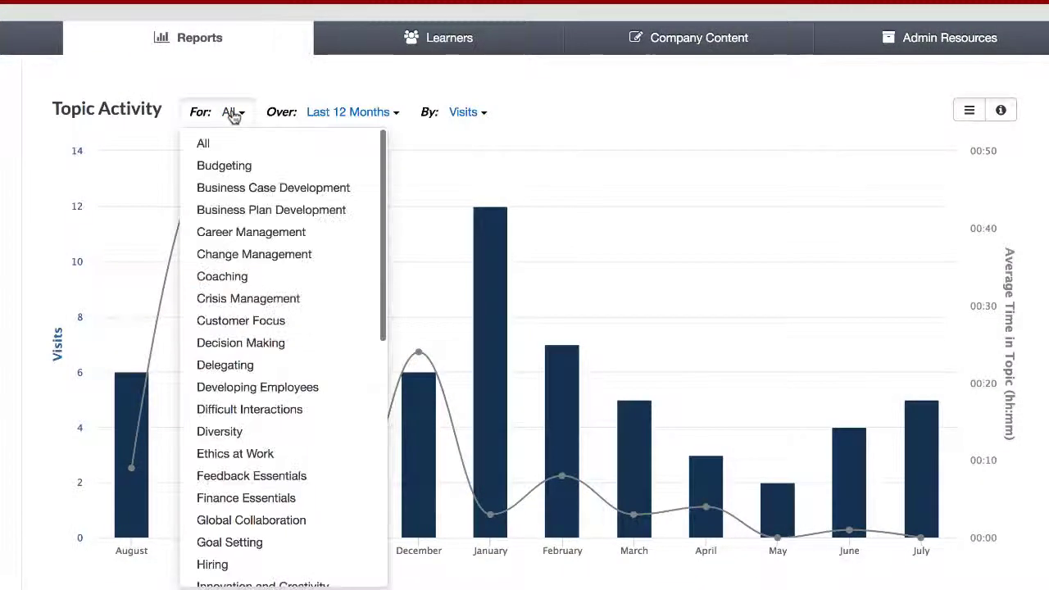
{"action": "left_click", "coordinate": [232, 115]}
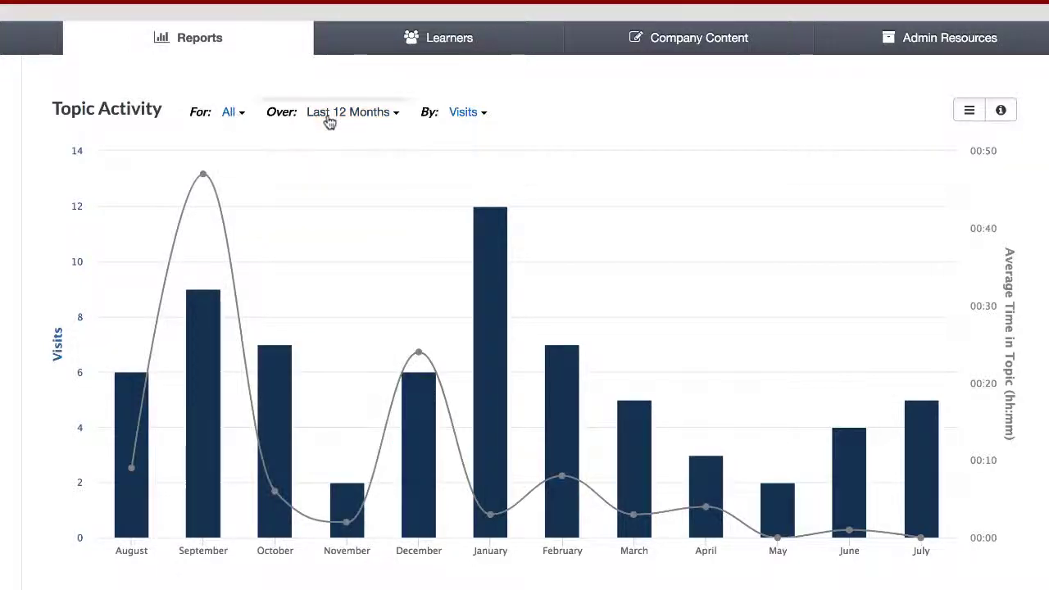
{"action": "left_click", "coordinate": [329, 120]}
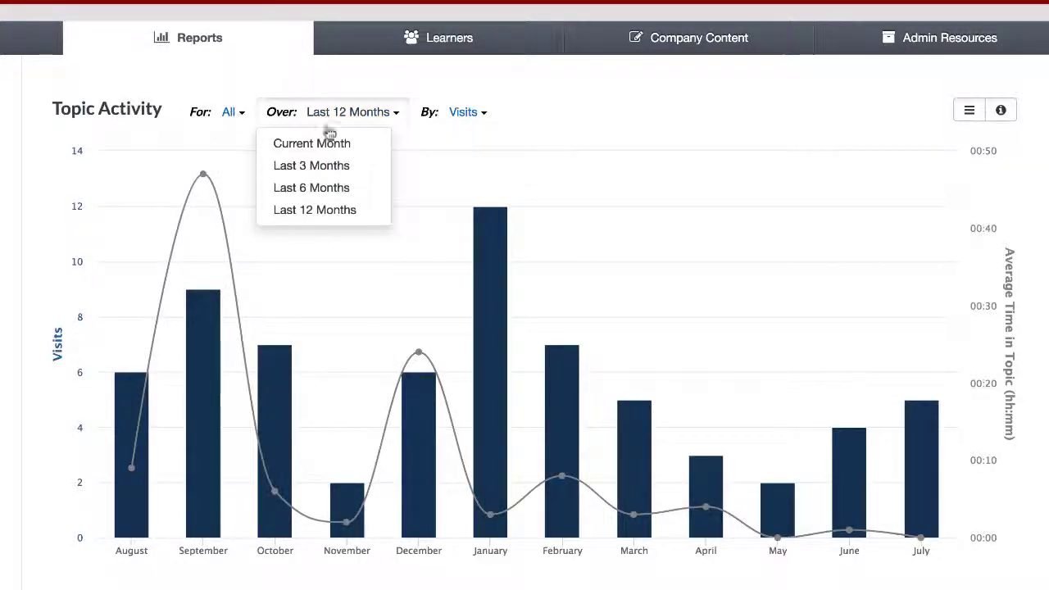
{"action": "left_click", "coordinate": [447, 116]}
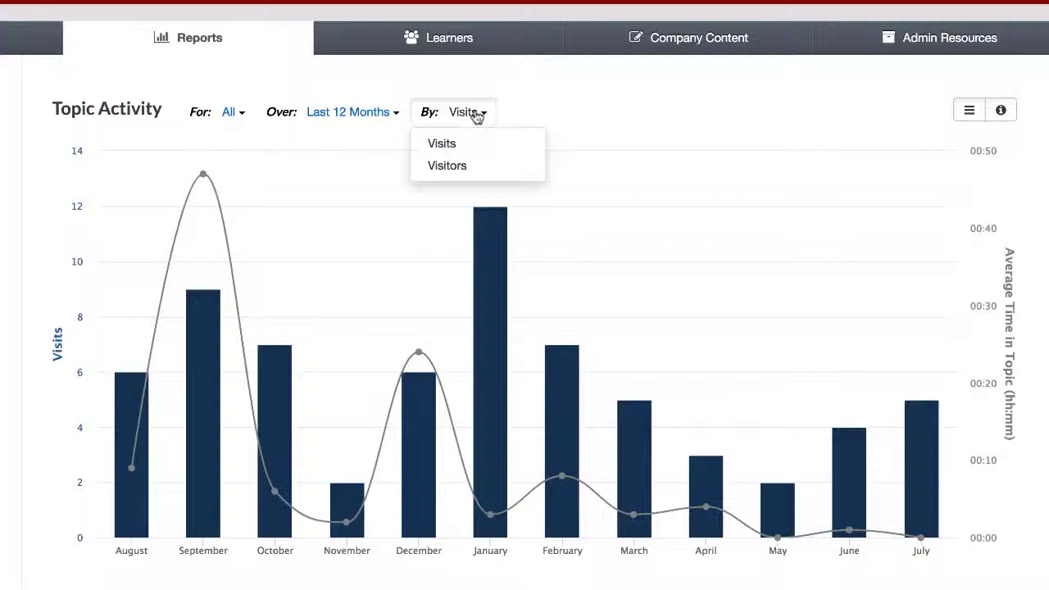
{"action": "left_click", "coordinate": [477, 117]}
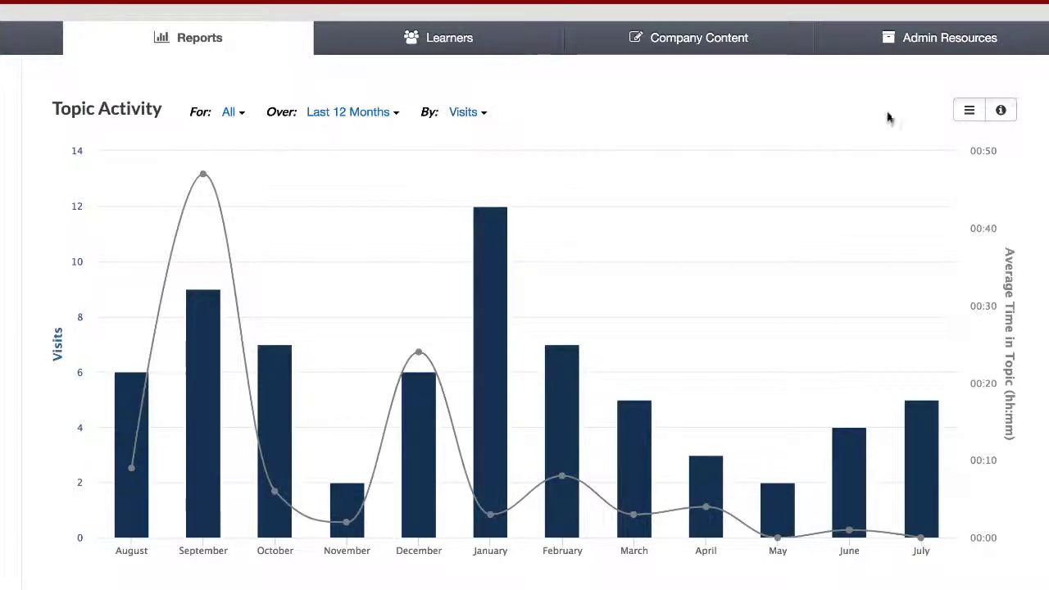
{"action": "left_click", "coordinate": [969, 113]}
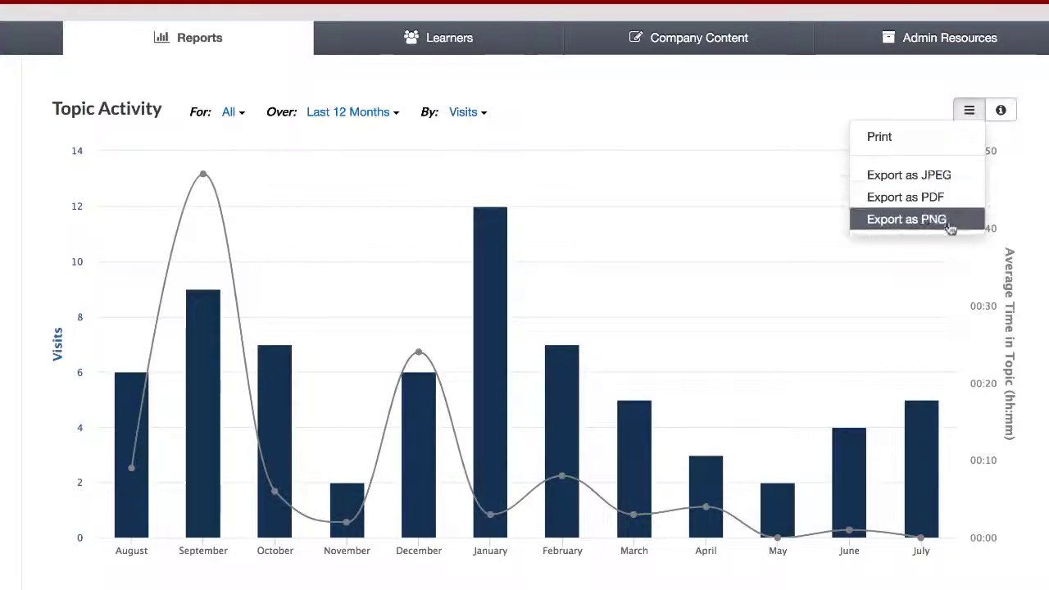
{"action": "left_click", "coordinate": [997, 113]}
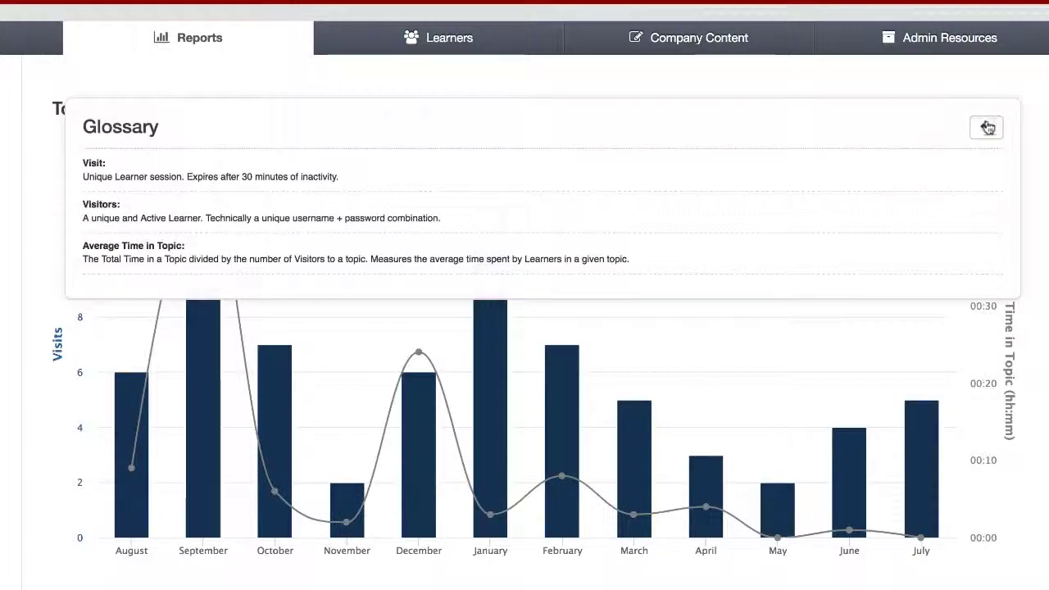
{"action": "left_click", "coordinate": [987, 123]}
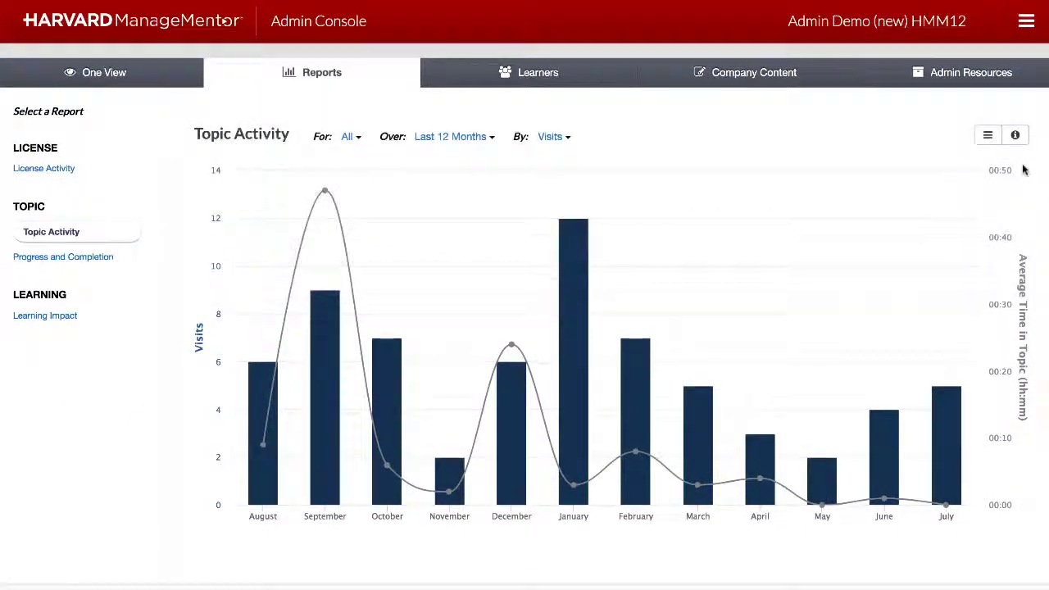
Export Topic Activity data for Last 6 months (01-FEB-2018 to 24-JUL-2018).
{"action": "scroll", "coordinate": [1016, 155], "scroll_direction": "down", "scroll_amount": 10}
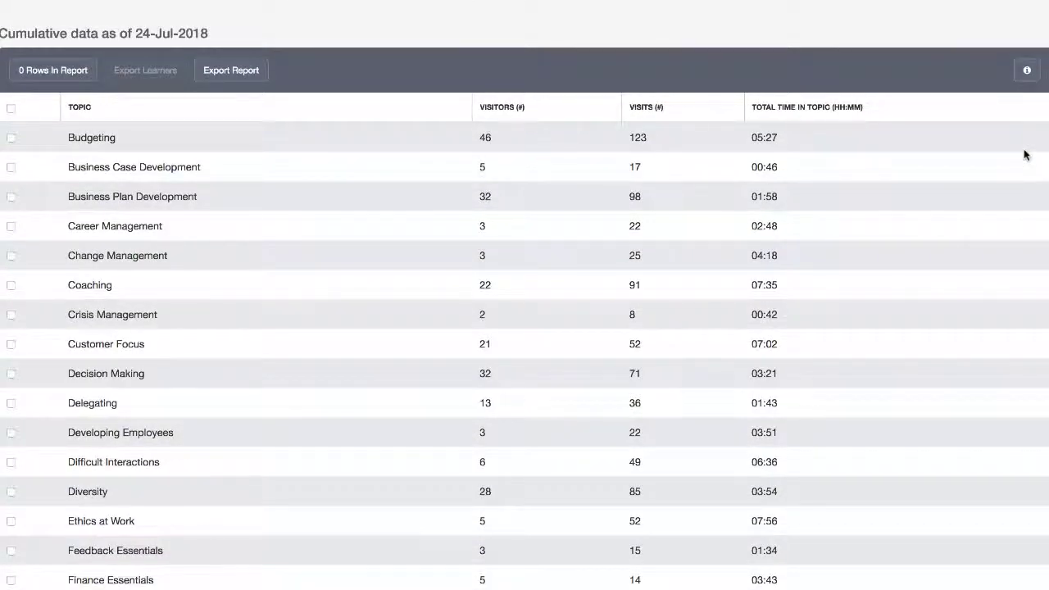
{"action": "left_click", "coordinate": [264, 71]}
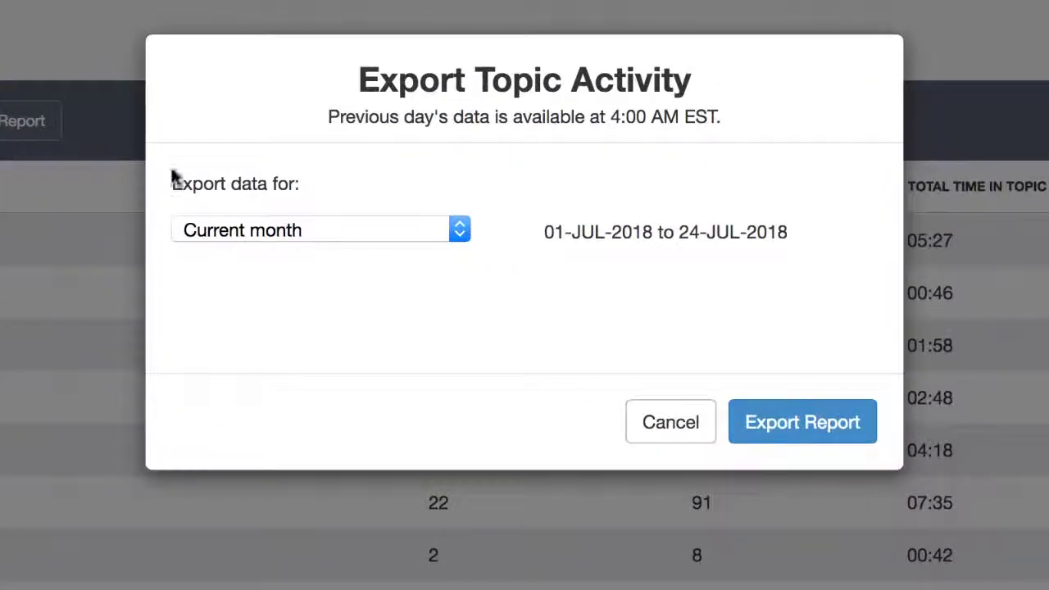
{"action": "left_click", "coordinate": [243, 217]}
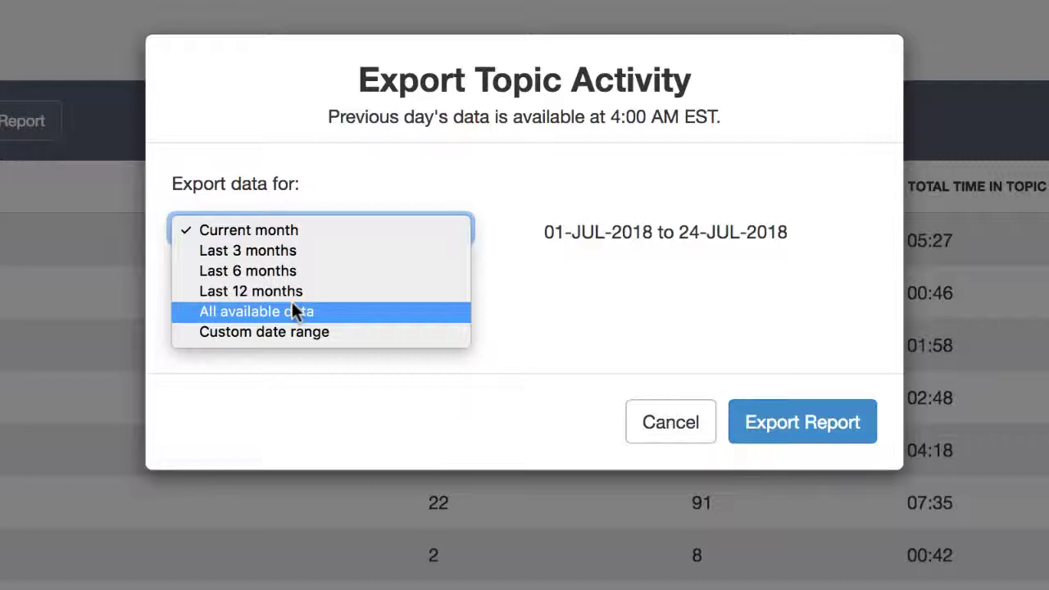
{"action": "left_click", "coordinate": [296, 270]}
{"action": "left_click", "coordinate": [822, 440]}
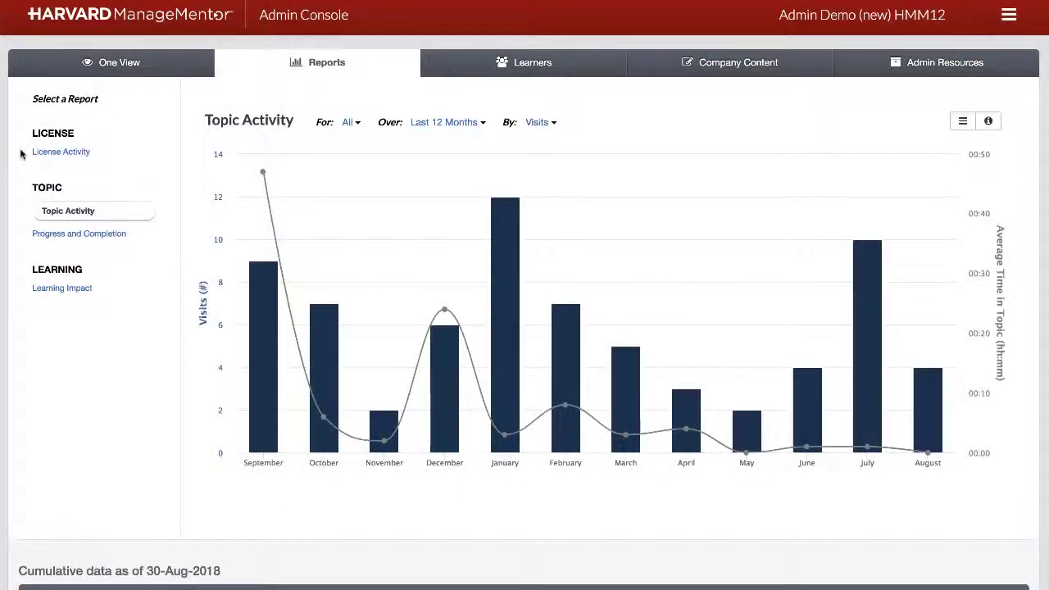
Export Budgeting and Business Case Development learners, then request a batch job for all topics.
{"action": "scroll", "coordinate": [21, 153], "scroll_direction": "down", "scroll_amount": 10}
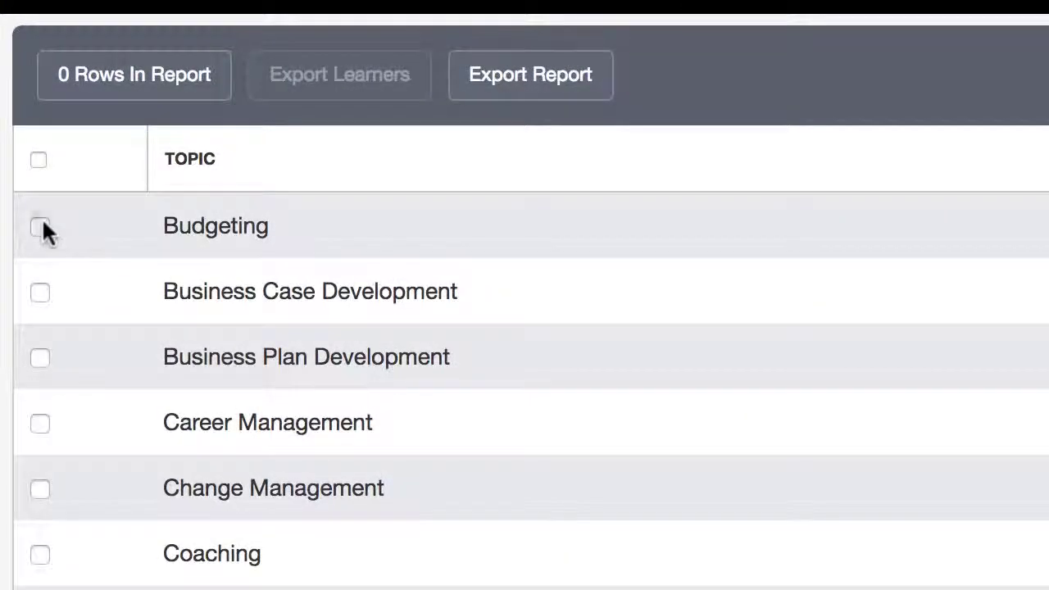
{"action": "left_click", "coordinate": [31, 106]}
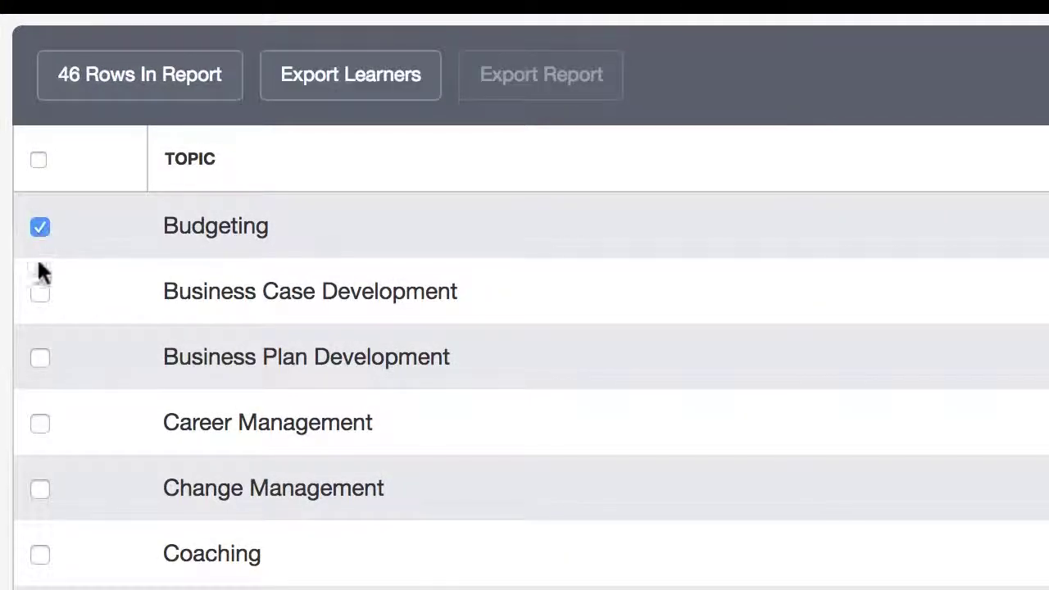
{"action": "left_click", "coordinate": [40, 292]}
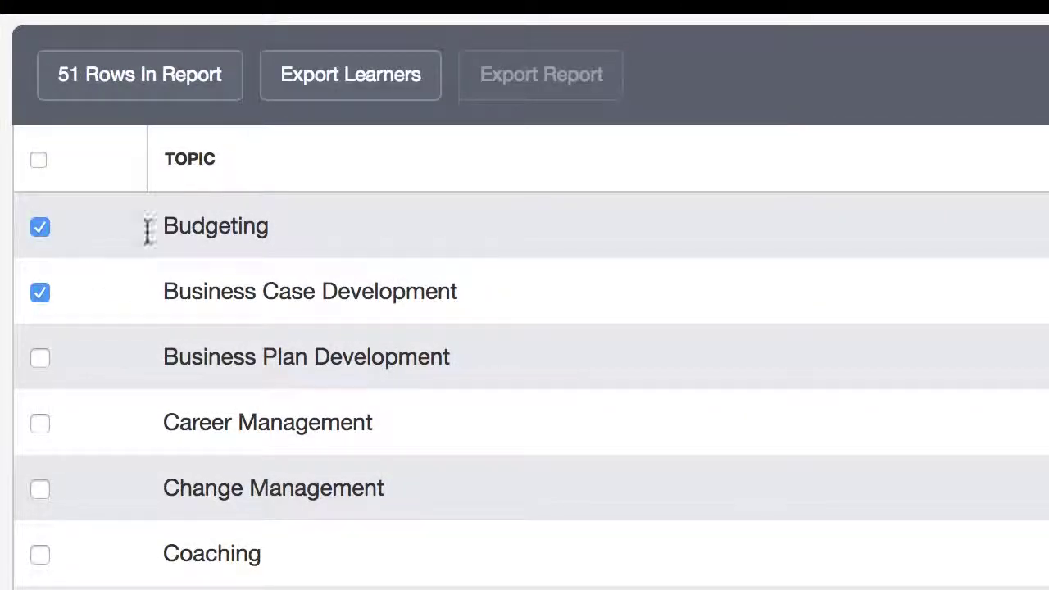
{"action": "left_click", "coordinate": [314, 86]}
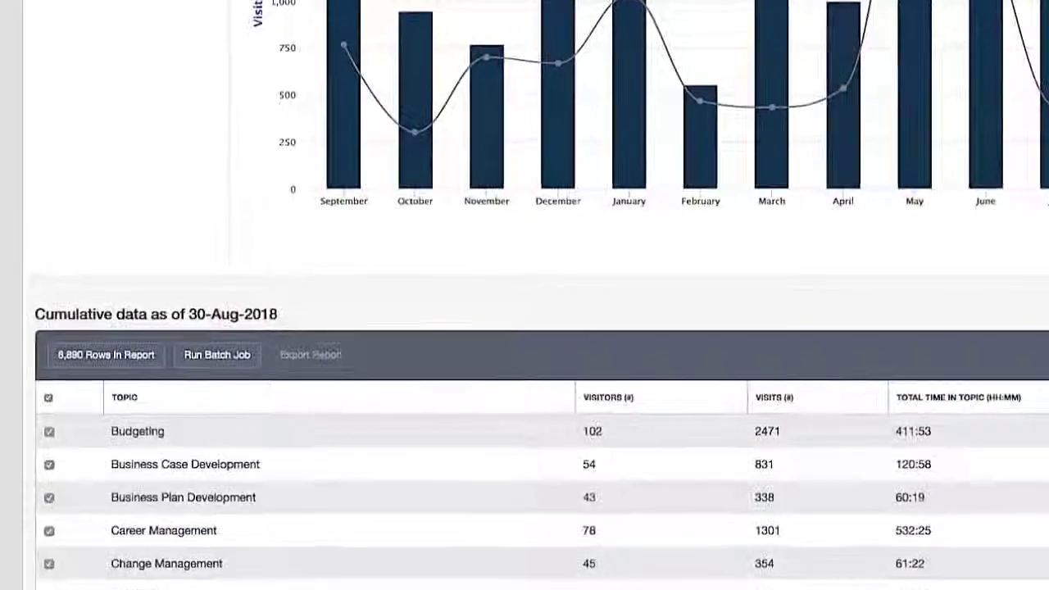
{"action": "left_click", "coordinate": [220, 350]}
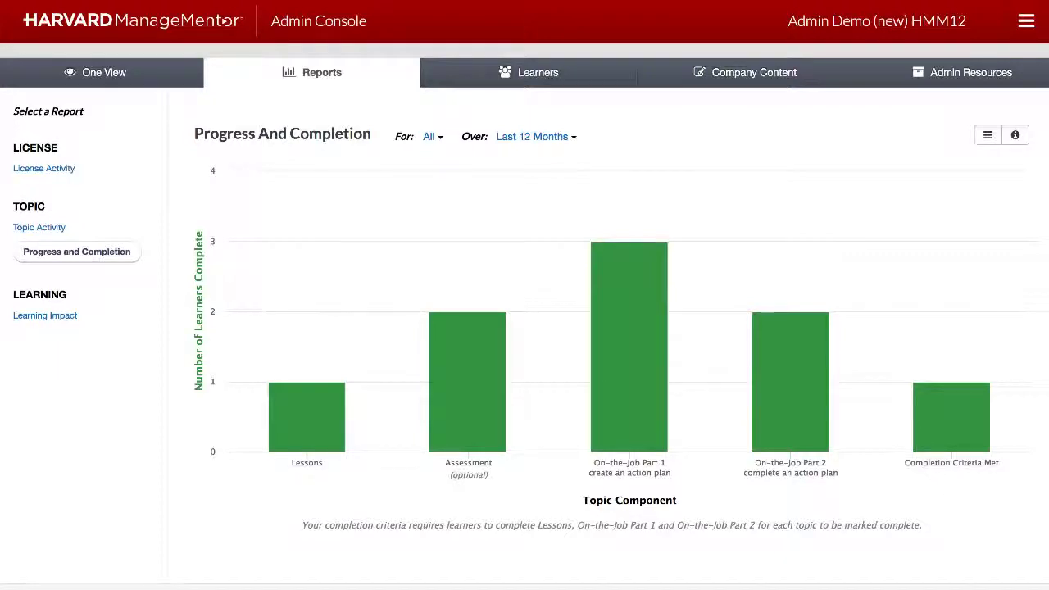
Export the Progress and Completion report with All available data.
{"action": "scroll", "coordinate": [922, 155], "scroll_direction": "down", "scroll_amount": 8}
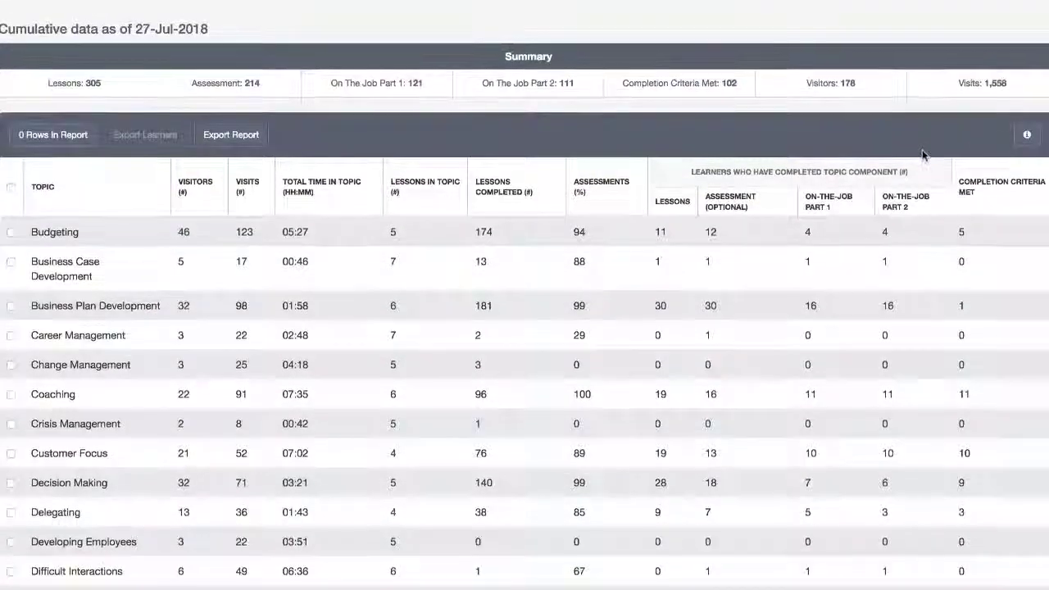
{"action": "left_click", "coordinate": [244, 136]}
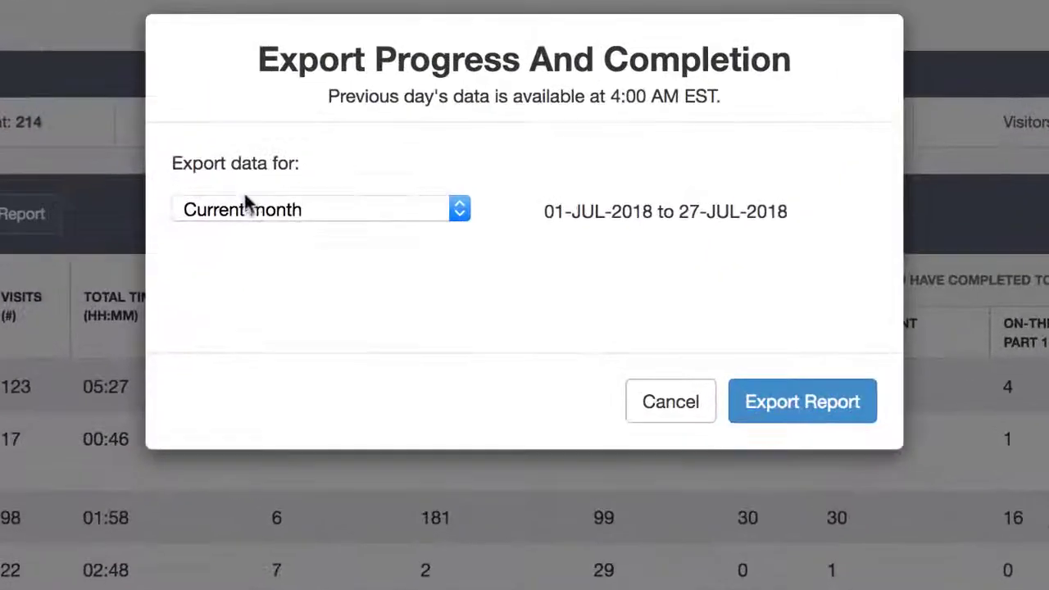
{"action": "left_click", "coordinate": [315, 167]}
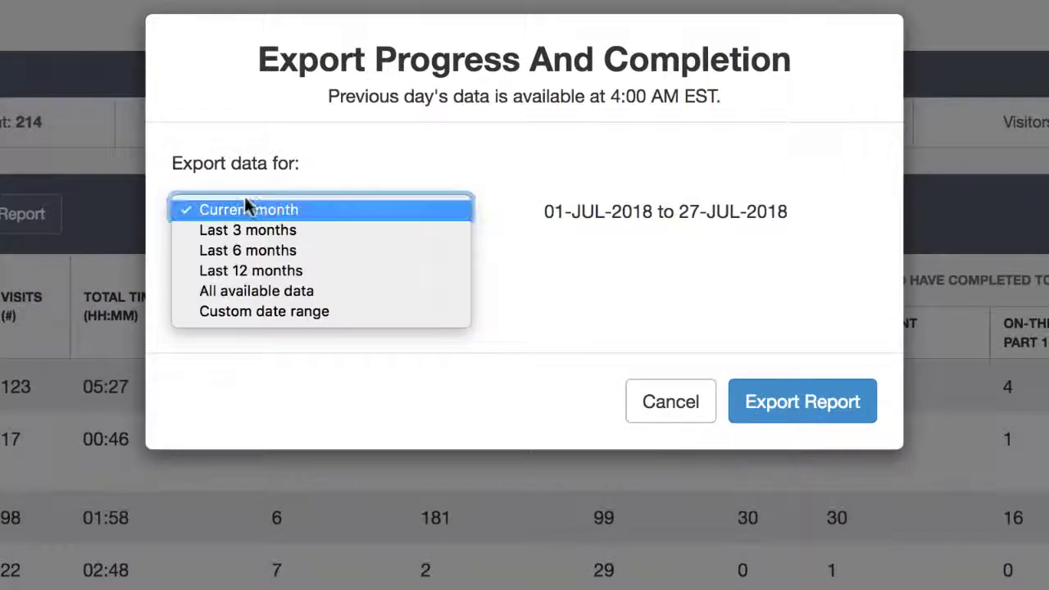
{"action": "left_click", "coordinate": [412, 231]}
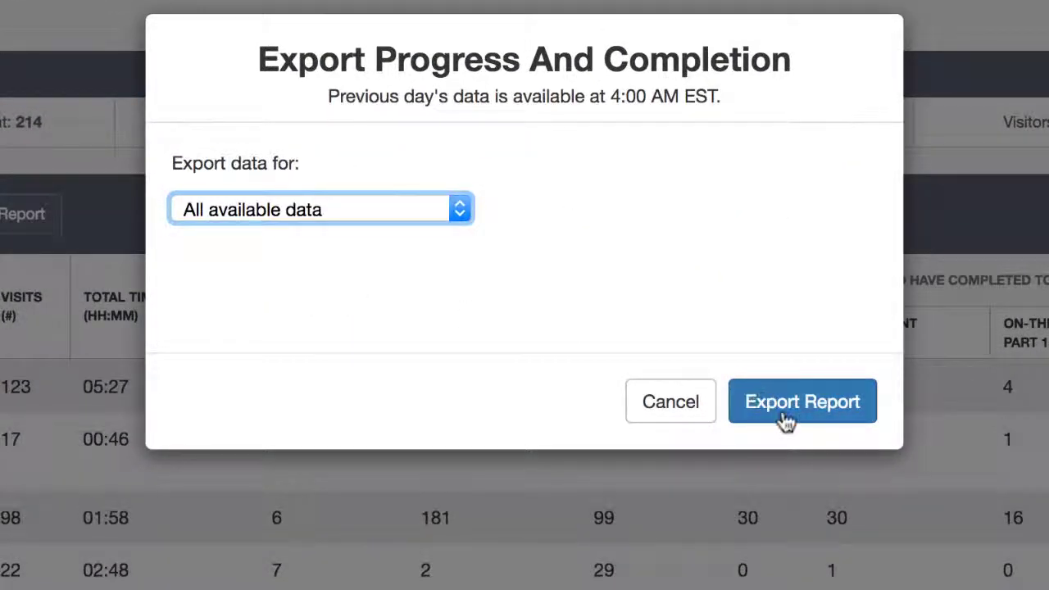
{"action": "left_click", "coordinate": [782, 414]}
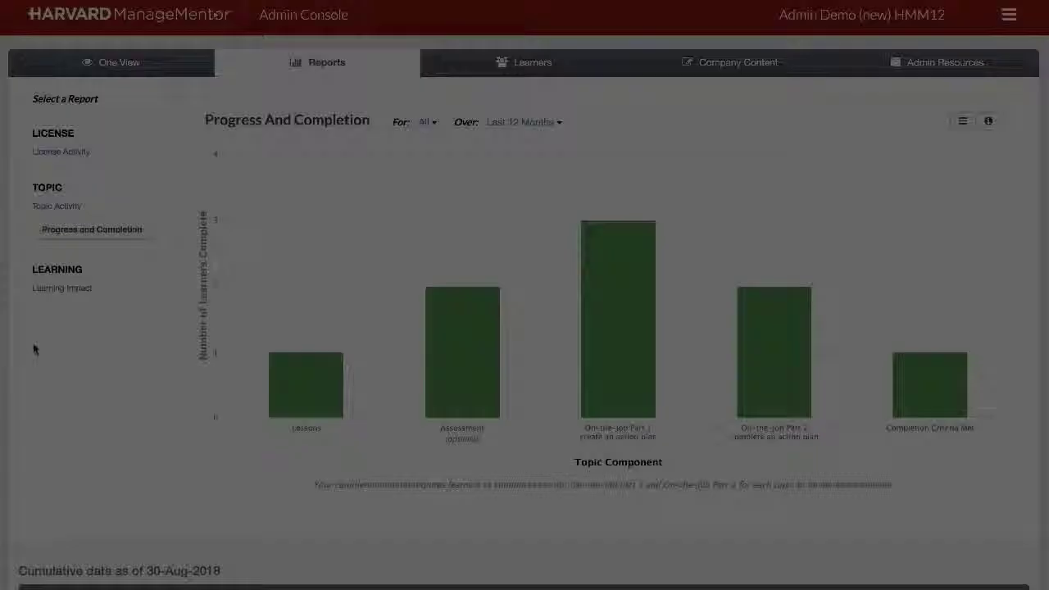
Export the learners of the Budgeting and Business Case Development topics.
{"action": "scroll", "coordinate": [33, 344], "scroll_direction": "down", "scroll_amount": 7}
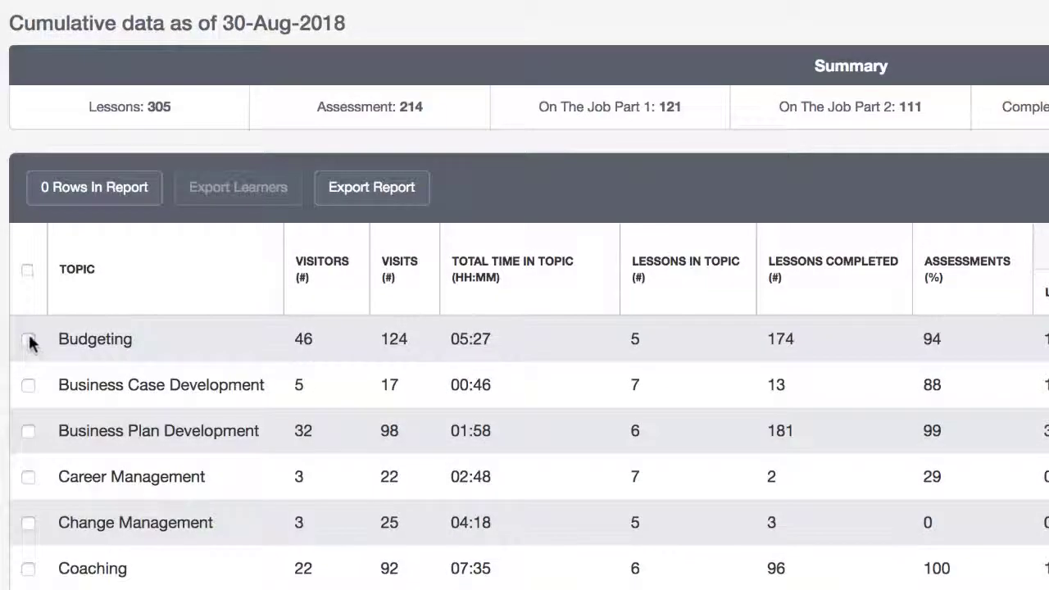
{"action": "left_click", "coordinate": [30, 299]}
{"action": "left_click", "coordinate": [28, 385]}
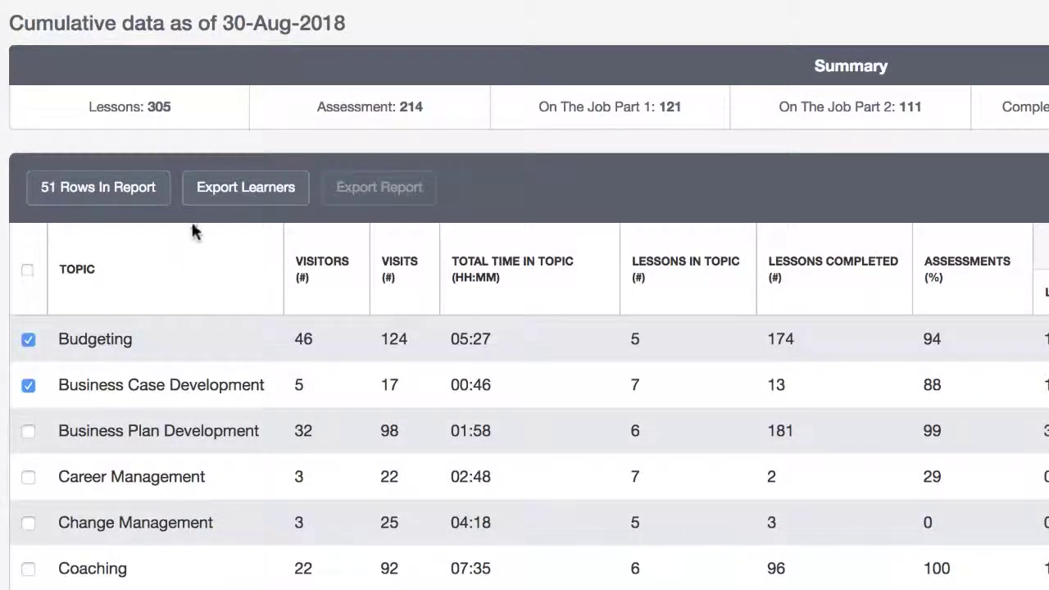
{"action": "left_click", "coordinate": [230, 197]}
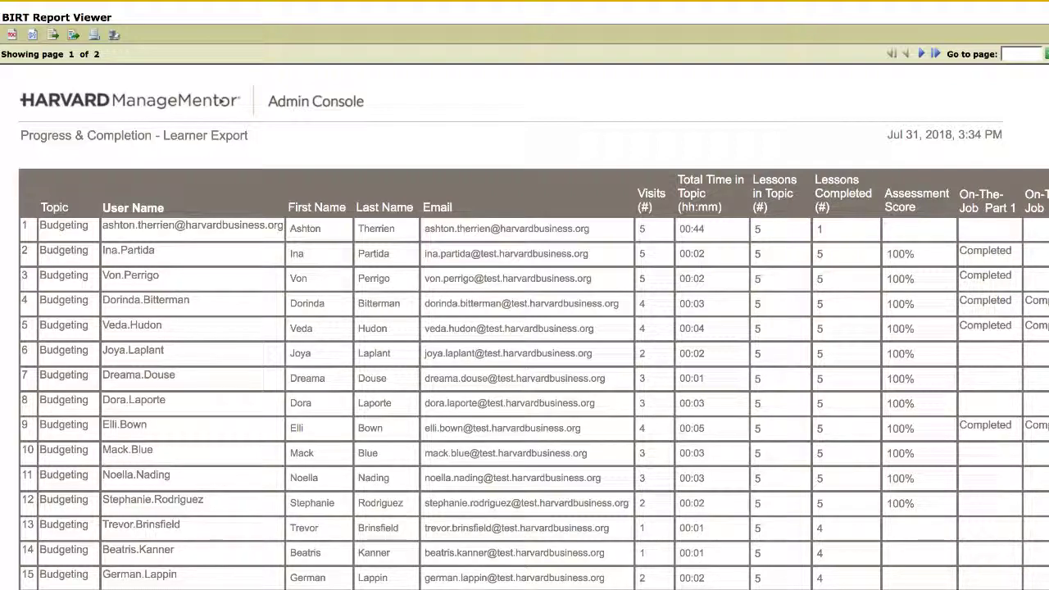
Scroll right across the Progress & Completion learner export in the BIRT viewer.
{"action": "scroll", "coordinate": [607, 100], "scroll_direction": "right", "scroll_amount": 3}
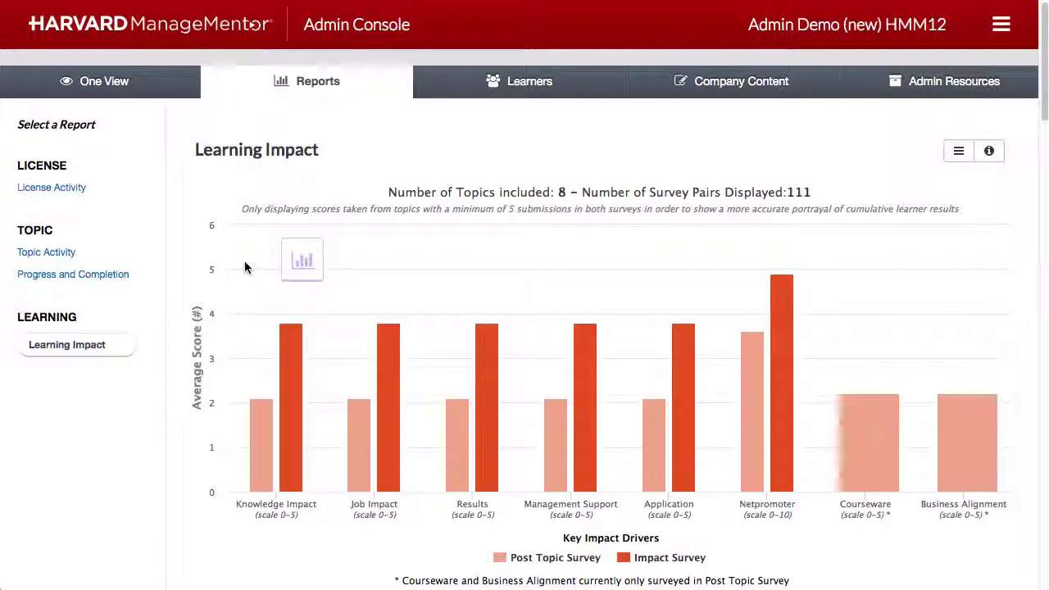
Show the 85.3% overall Learning Impact score, then scroll to the cumulative per-topic table.
{"action": "left_click", "coordinate": [284, 269]}
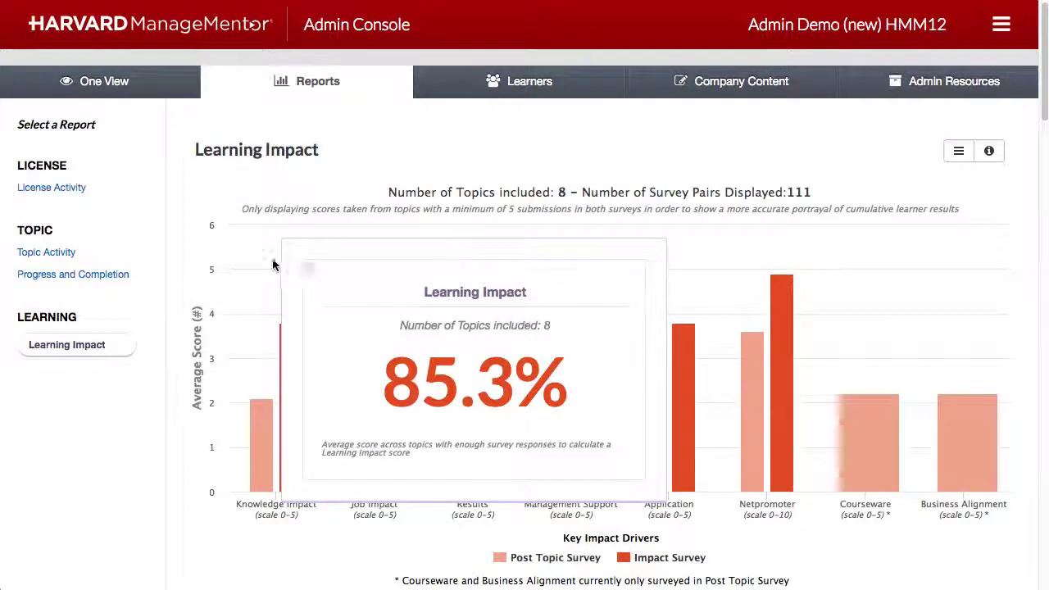
{"action": "scroll", "coordinate": [271, 261], "scroll_direction": "down", "scroll_amount": 3}
{"action": "scroll", "coordinate": [270, 257], "scroll_direction": "down", "scroll_amount": 6}
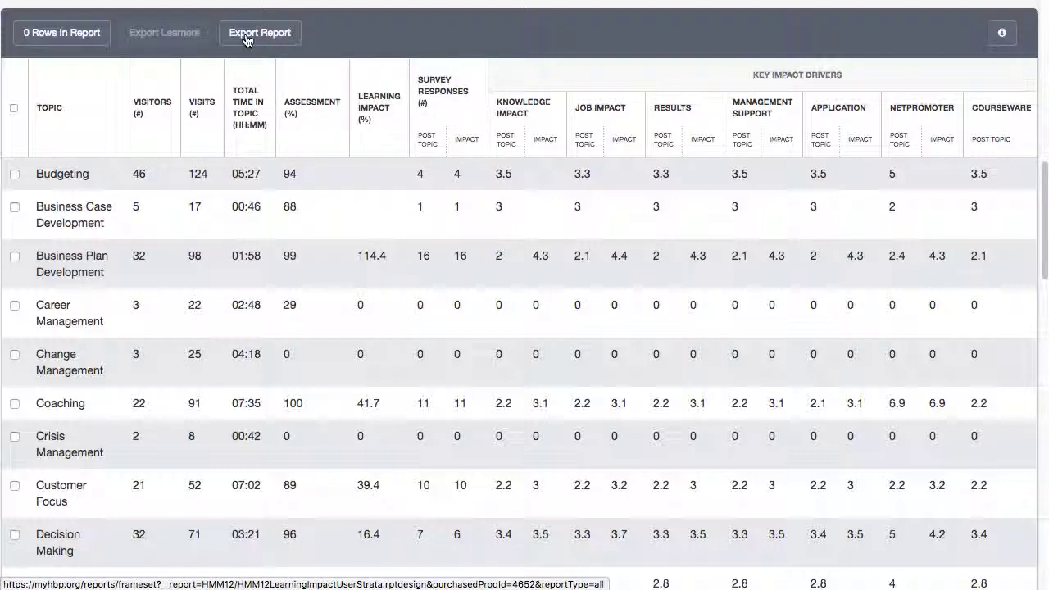
Tick Budgeting and Business Case Development in the Learning Impact table.
{"action": "left_click", "coordinate": [16, 175]}
{"action": "left_click", "coordinate": [14, 208]}
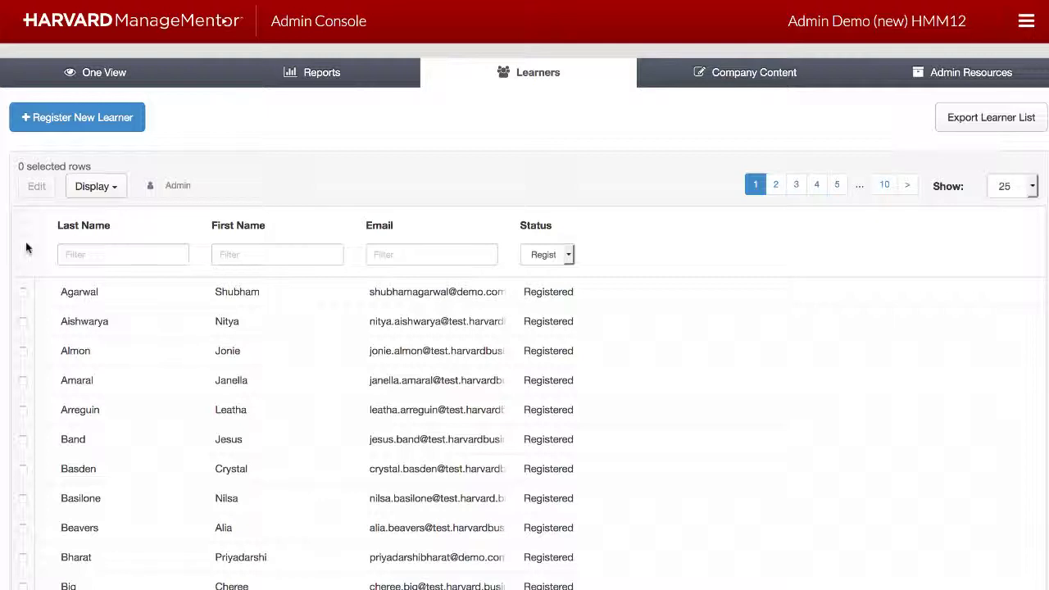
Filter learners by last name 'Blo' and open the matching learner's Edit page.
{"action": "left_click", "coordinate": [91, 254]}
{"action": "type", "text": "Blo"}
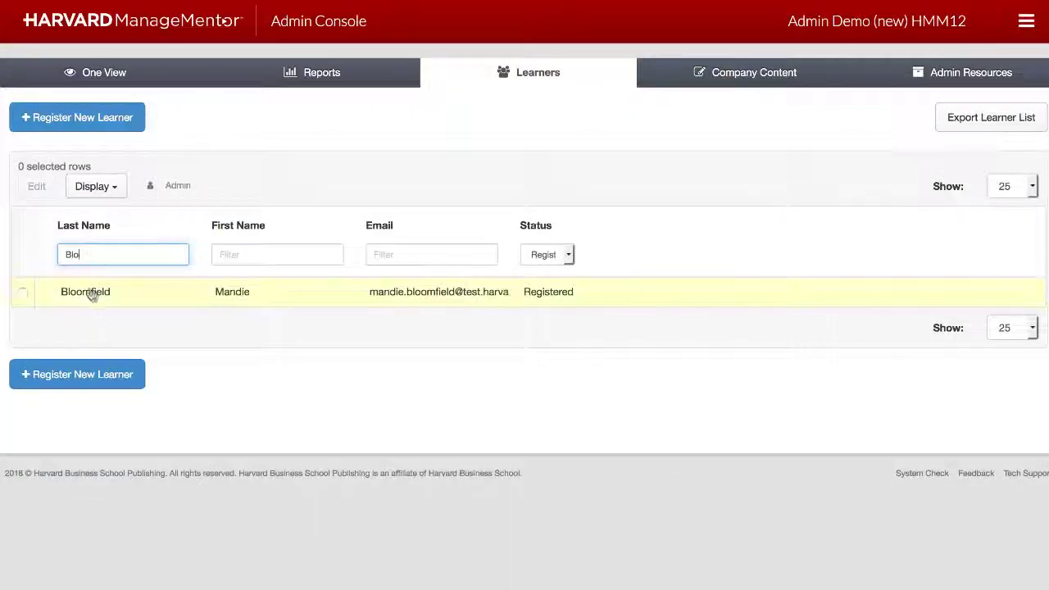
{"action": "left_click", "coordinate": [91, 292]}
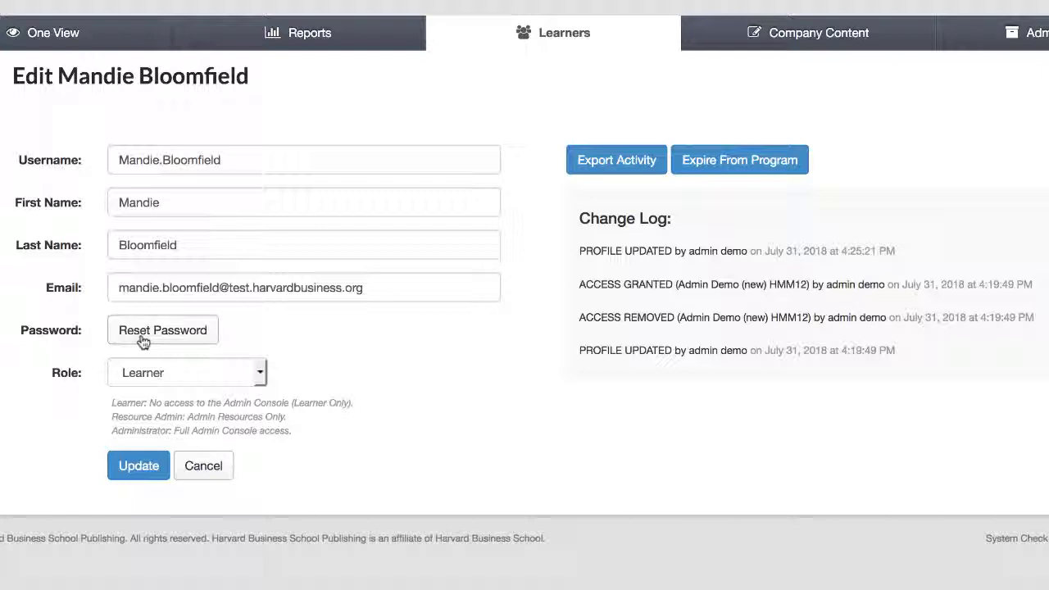
Keep the learner's role as Learner, update the profile, and start Export Activity.
{"action": "left_click", "coordinate": [261, 376]}
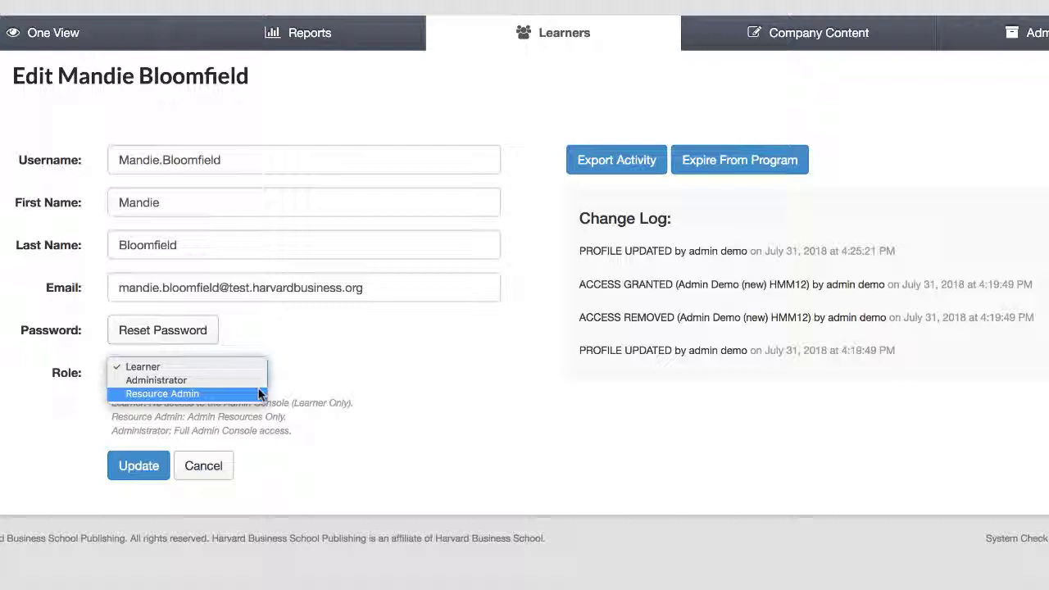
{"action": "left_click", "coordinate": [254, 367]}
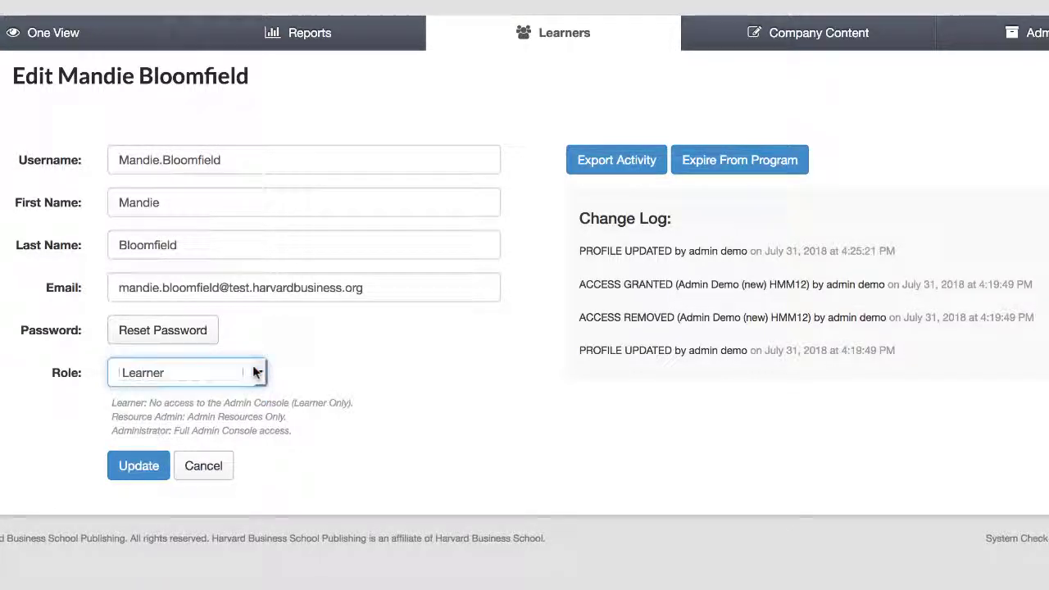
{"action": "left_click", "coordinate": [147, 464]}
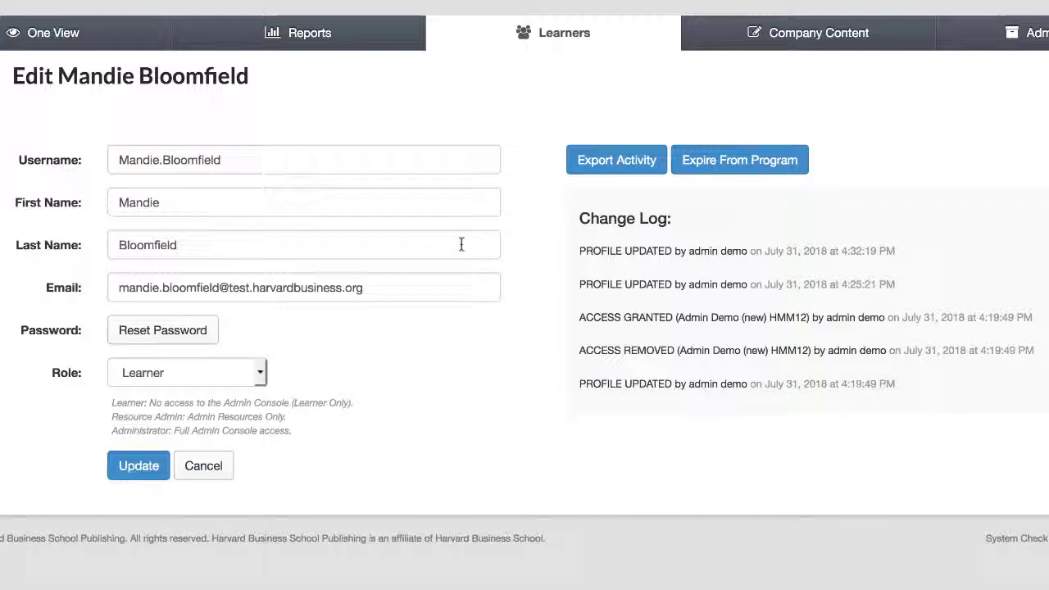
{"action": "left_click", "coordinate": [613, 162]}
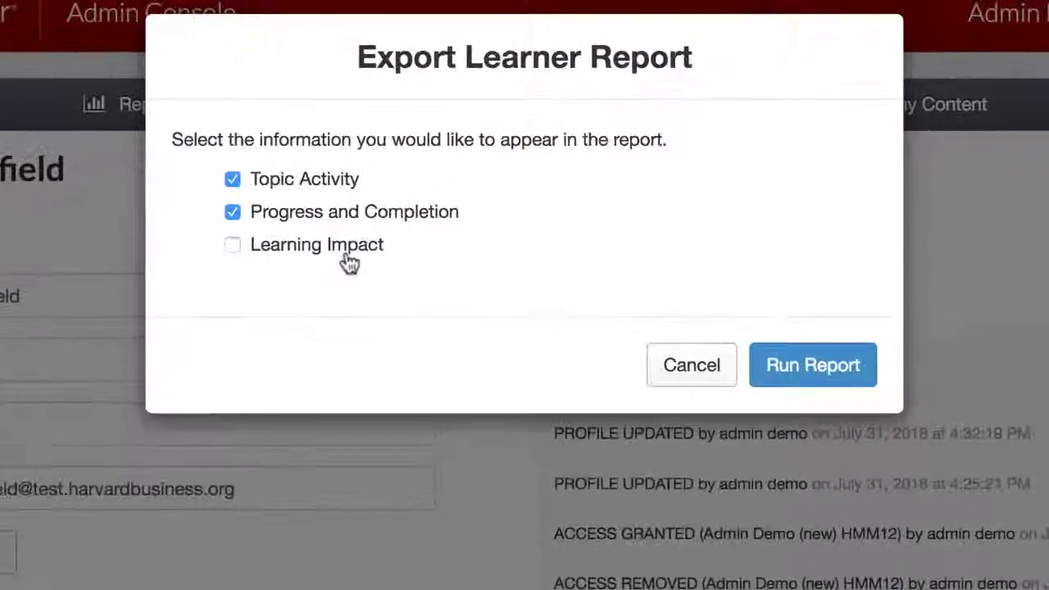
Tick Learning Impact in the Export Learner Report dialog.
{"action": "left_click", "coordinate": [338, 254]}
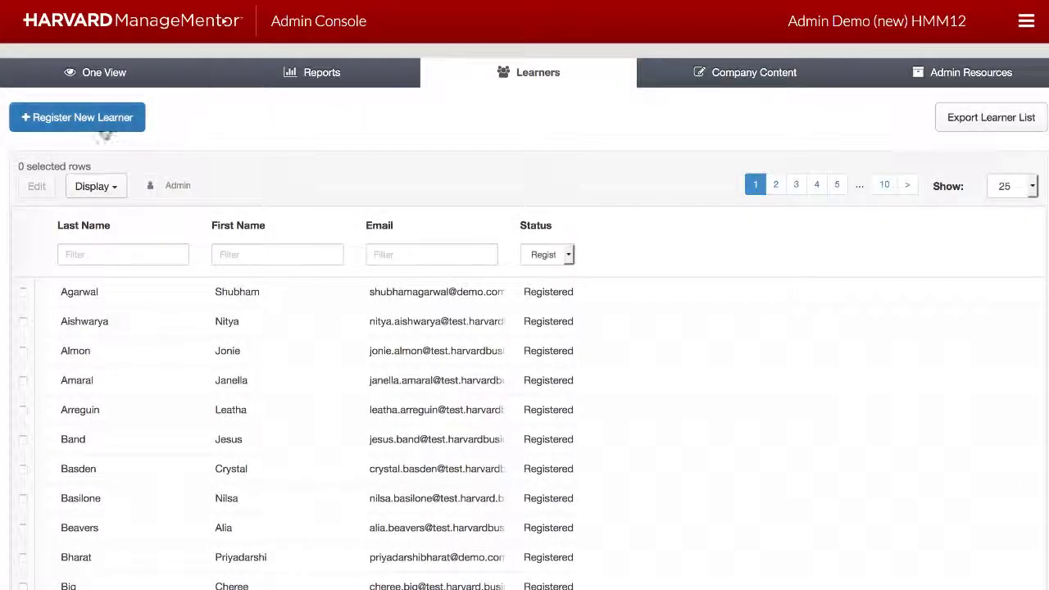
Submit a new learner registration form, then request an Export Learner List.
{"action": "left_click", "coordinate": [78, 123]}
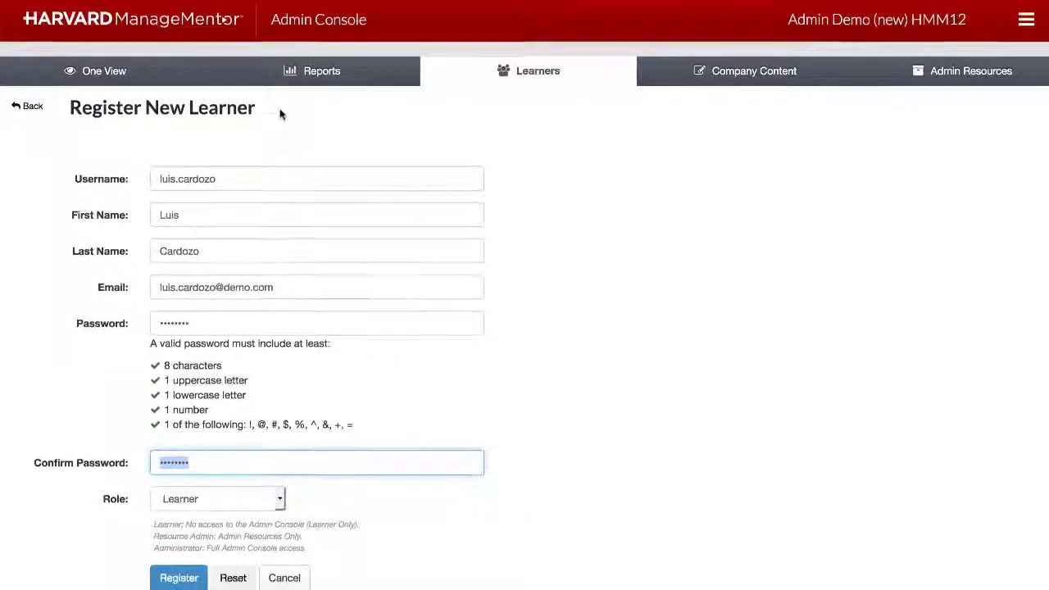
{"action": "scroll", "coordinate": [280, 109], "scroll_direction": "down", "scroll_amount": 2}
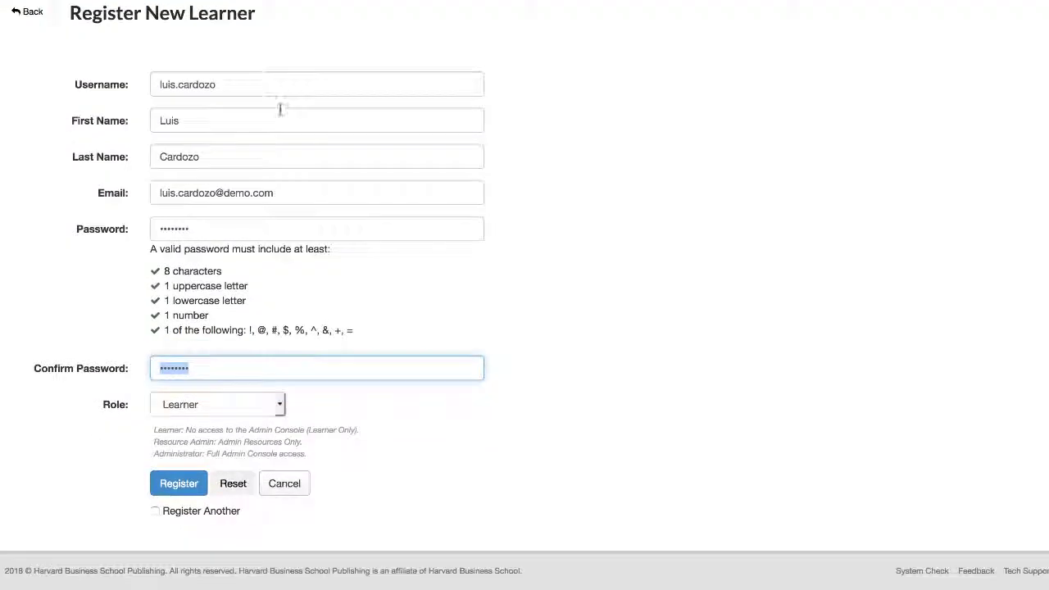
{"action": "left_click", "coordinate": [179, 485]}
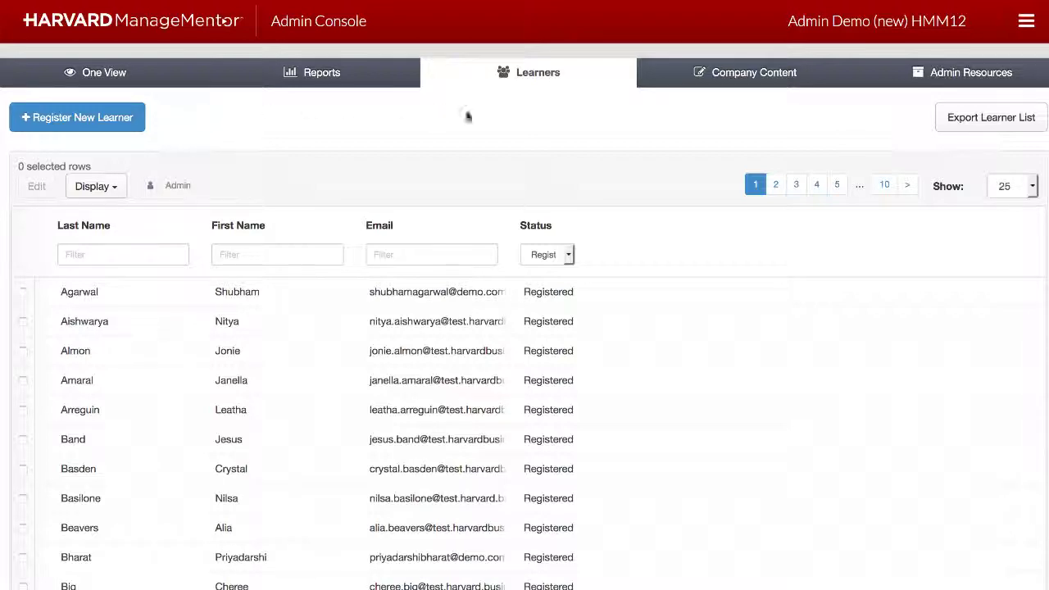
{"action": "left_click", "coordinate": [961, 131]}
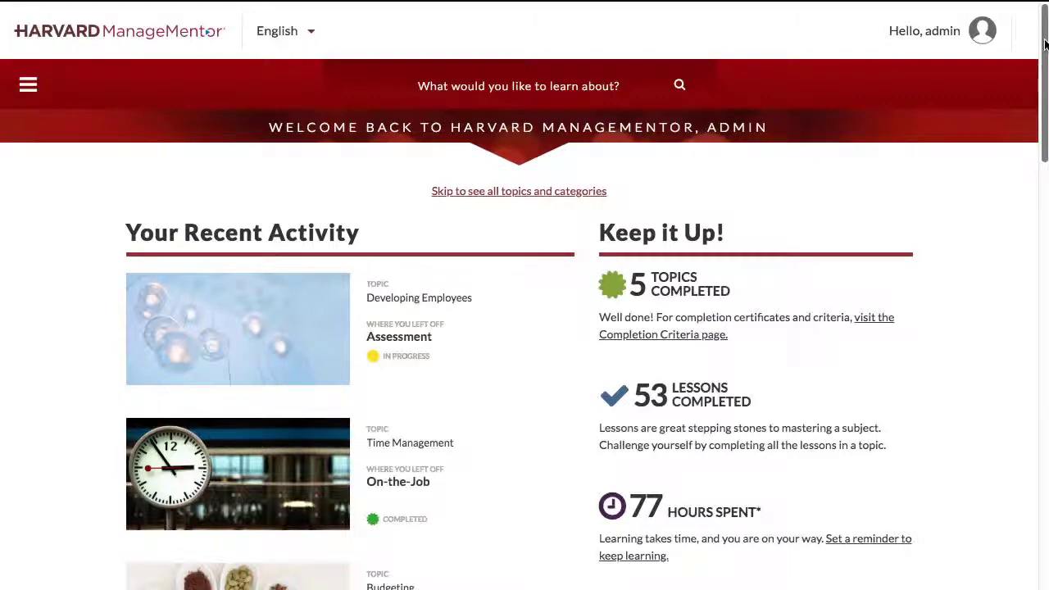
Retitle the company message to 'Today's News', save it, and go to Company Resources.
{"action": "left_click_drag", "start_coordinate": [1045, 45], "coordinate": [1045, 339]}
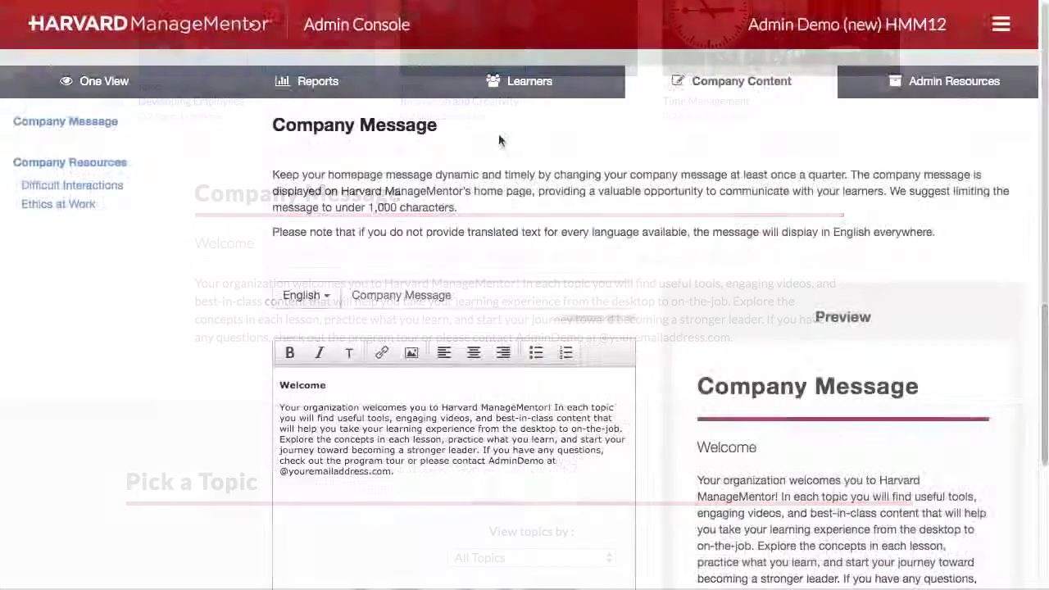
{"action": "scroll", "coordinate": [498, 139], "scroll_direction": "down", "scroll_amount": 3}
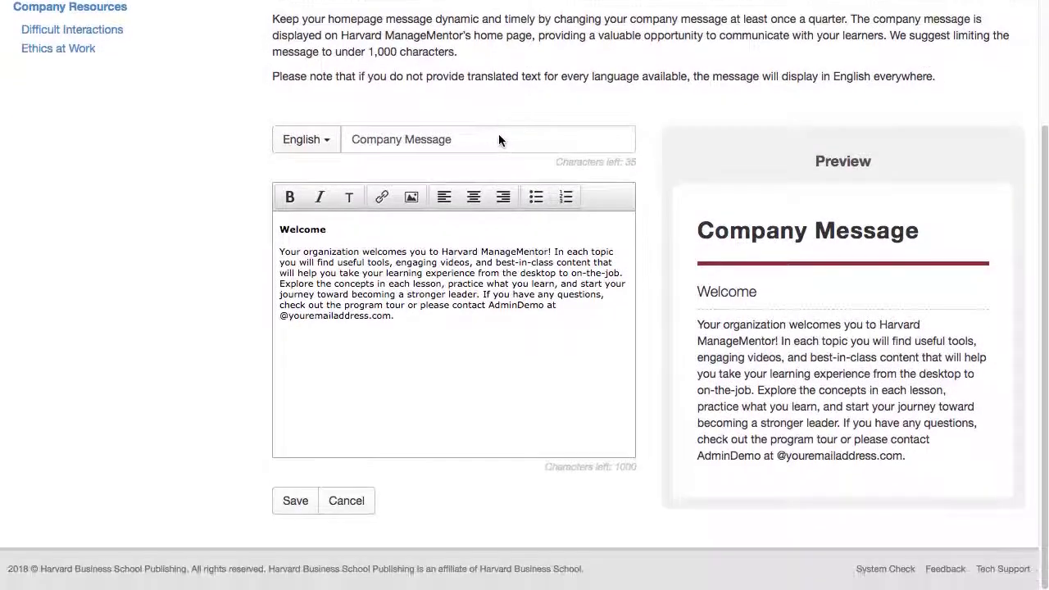
{"action": "triple_click", "coordinate": [498, 138]}
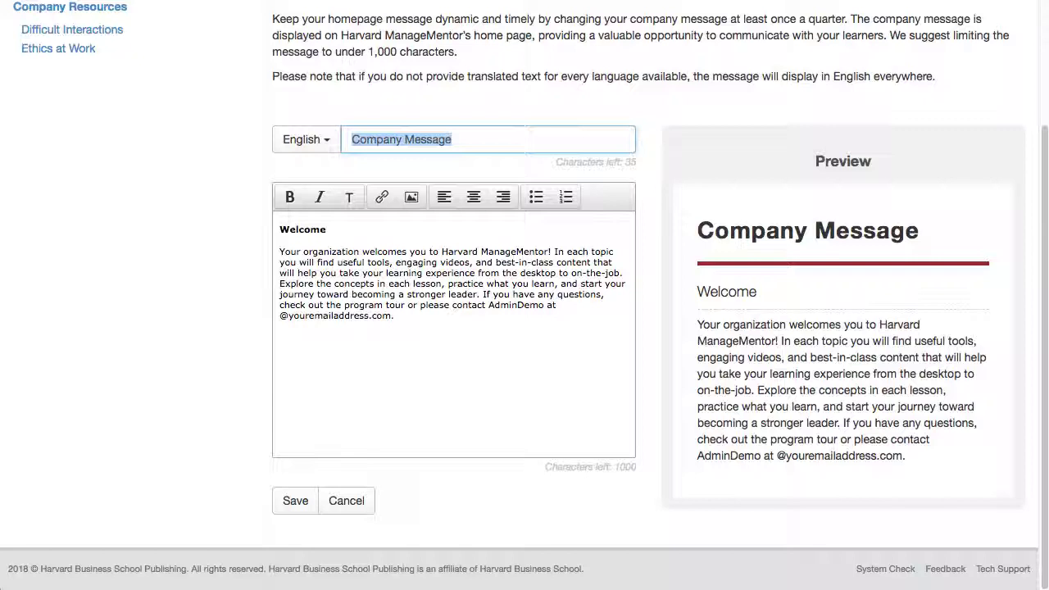
{"action": "type", "text": "Today's News"}
{"action": "left_click", "coordinate": [290, 505]}
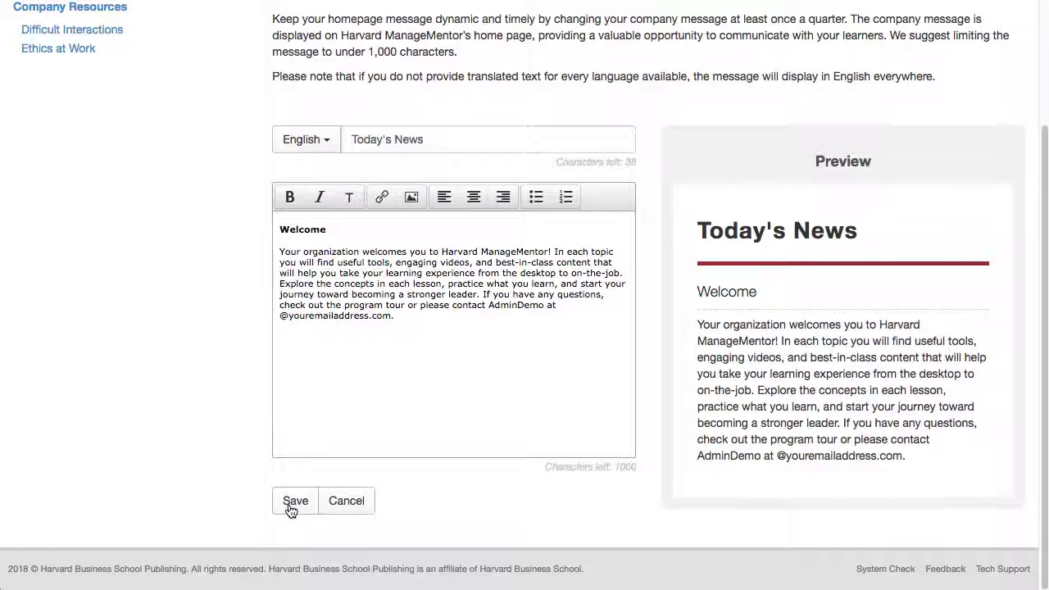
{"action": "left_click", "coordinate": [116, 8]}
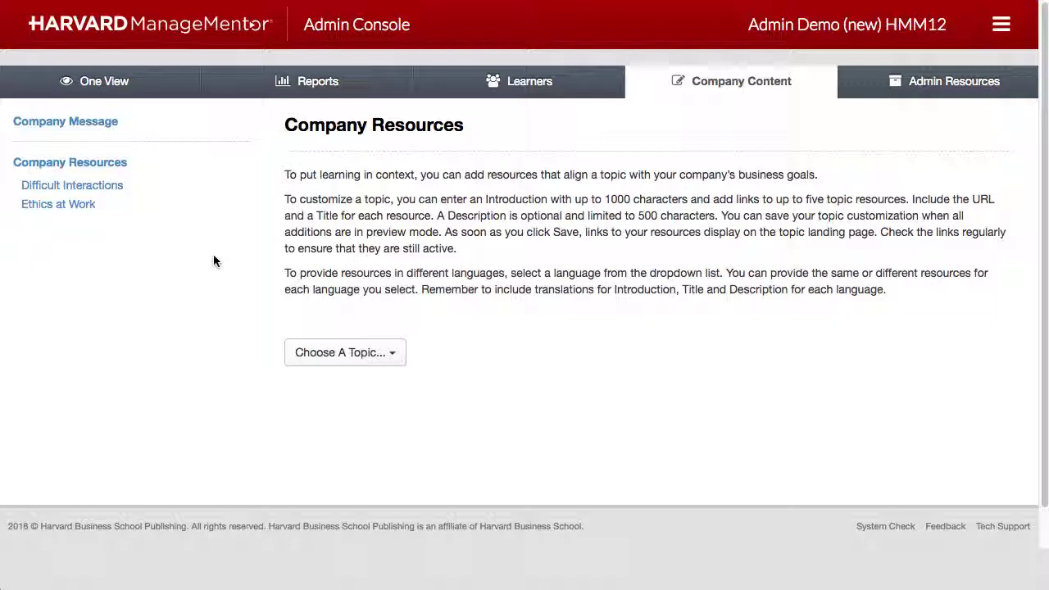
Choose the Budgeting topic and add a new resource, viewing its type and language options.
{"action": "left_click", "coordinate": [304, 364]}
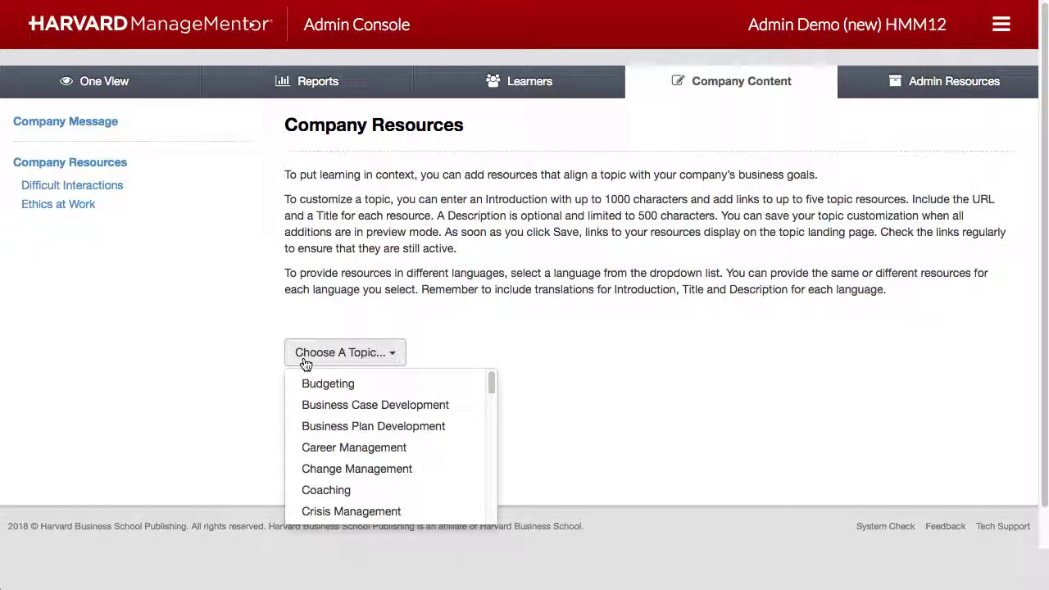
{"action": "left_click", "coordinate": [307, 385]}
{"action": "scroll", "coordinate": [309, 386], "scroll_direction": "down", "scroll_amount": 5}
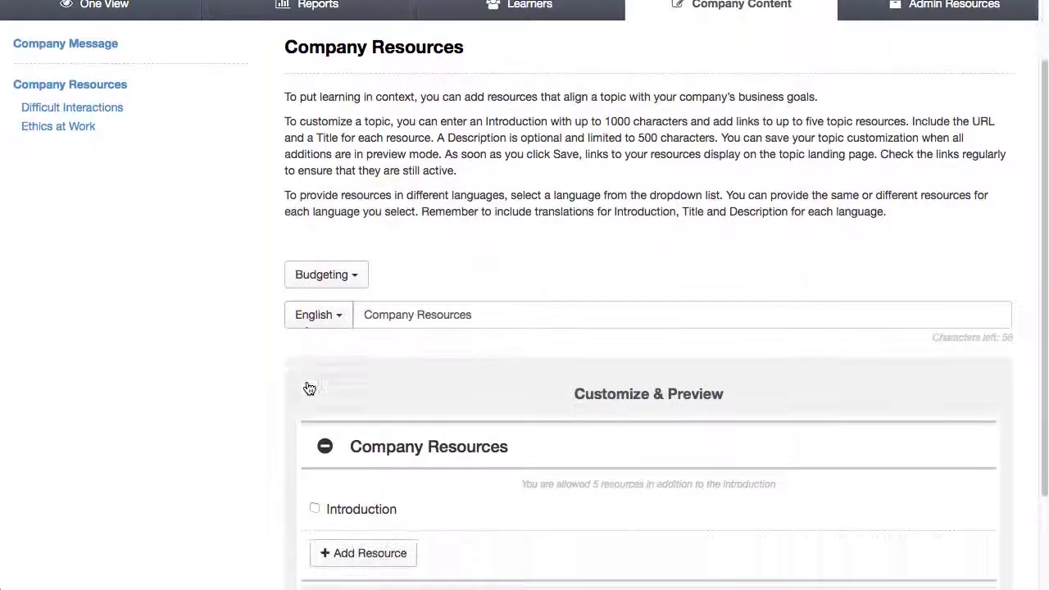
{"action": "left_click", "coordinate": [338, 428]}
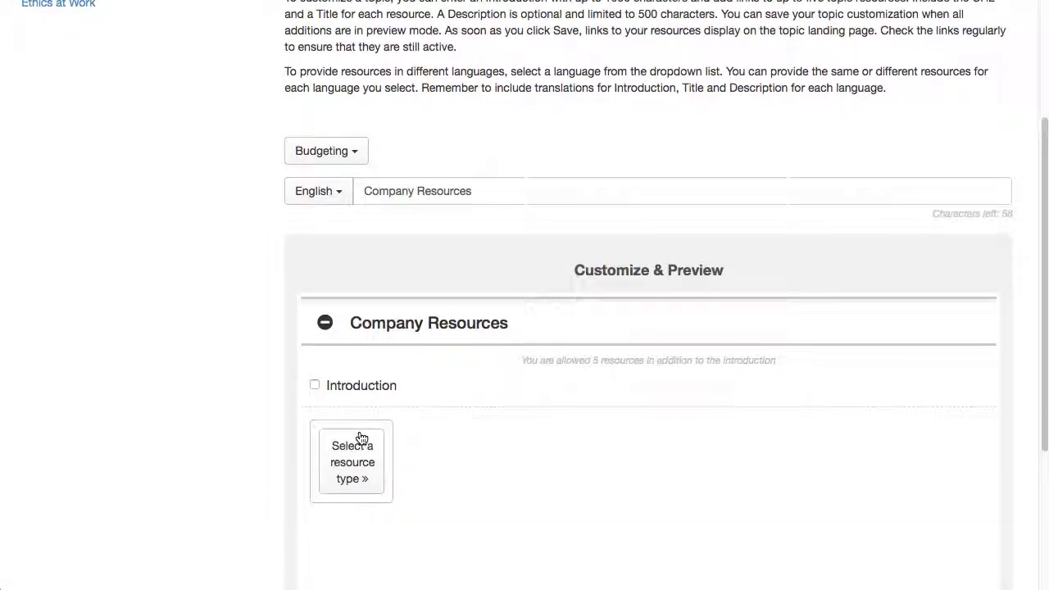
{"action": "left_click", "coordinate": [361, 456]}
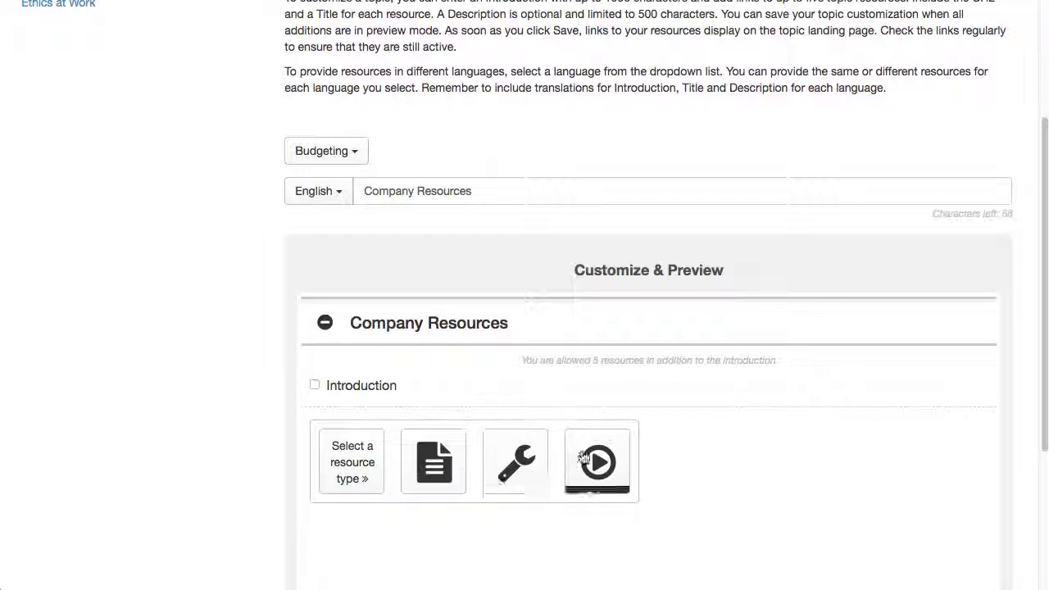
{"action": "left_click", "coordinate": [321, 188]}
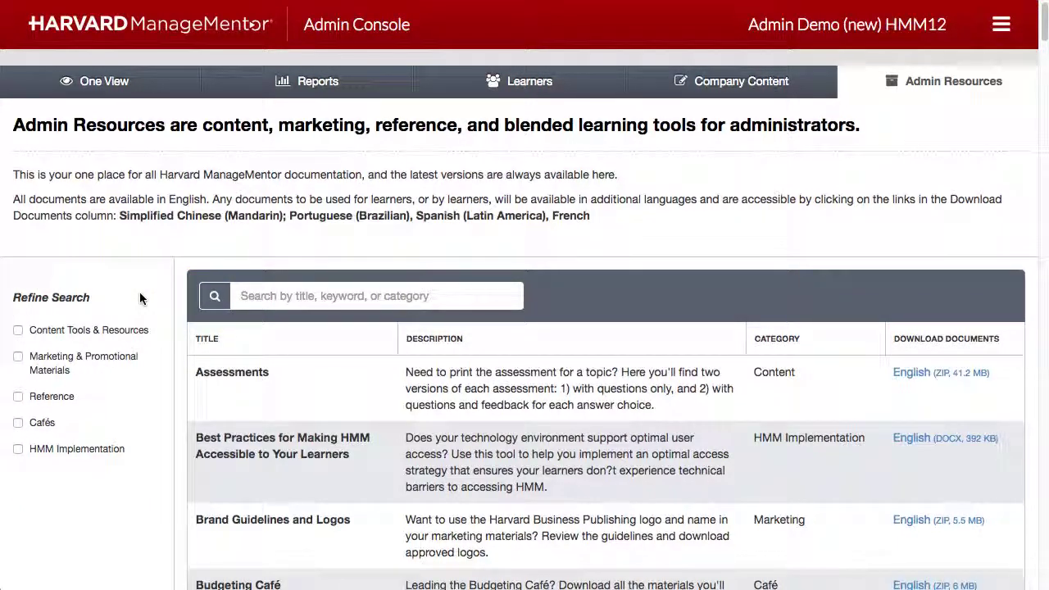
{"action": "left_click", "coordinate": [17, 331]}
{"action": "left_click", "coordinate": [18, 357]}
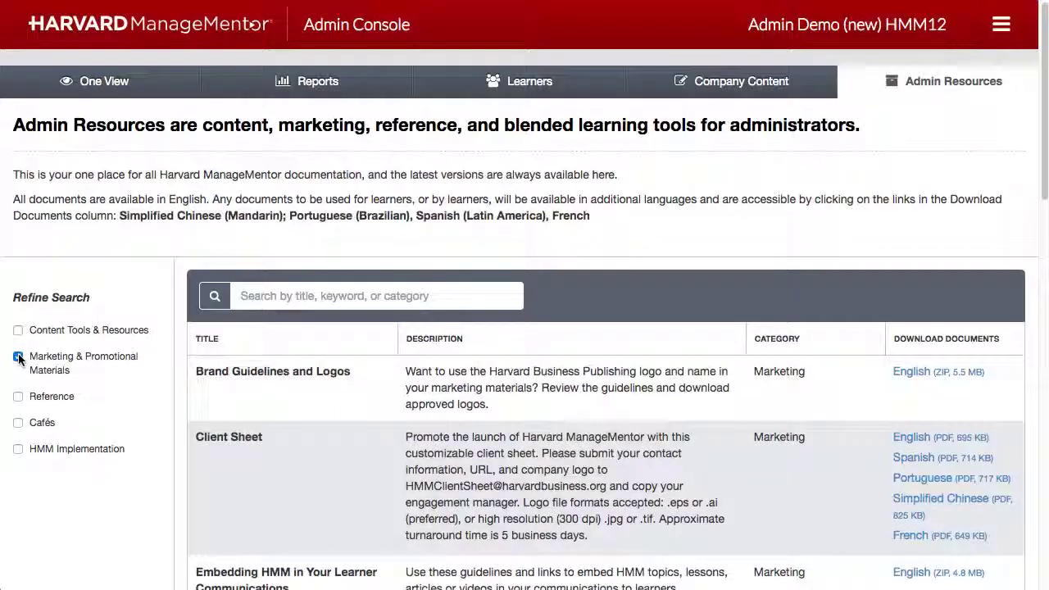
{"action": "left_click", "coordinate": [18, 356]}
{"action": "left_click", "coordinate": [18, 396]}
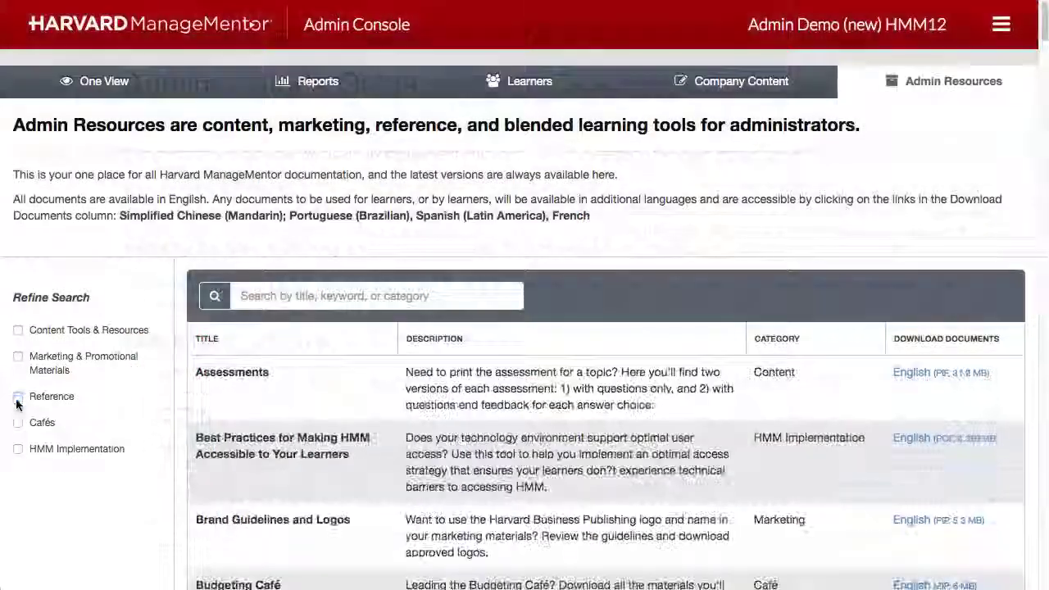
Refine admin resources by ticking Cafés, then HMM Implementation.
{"action": "left_click", "coordinate": [17, 423]}
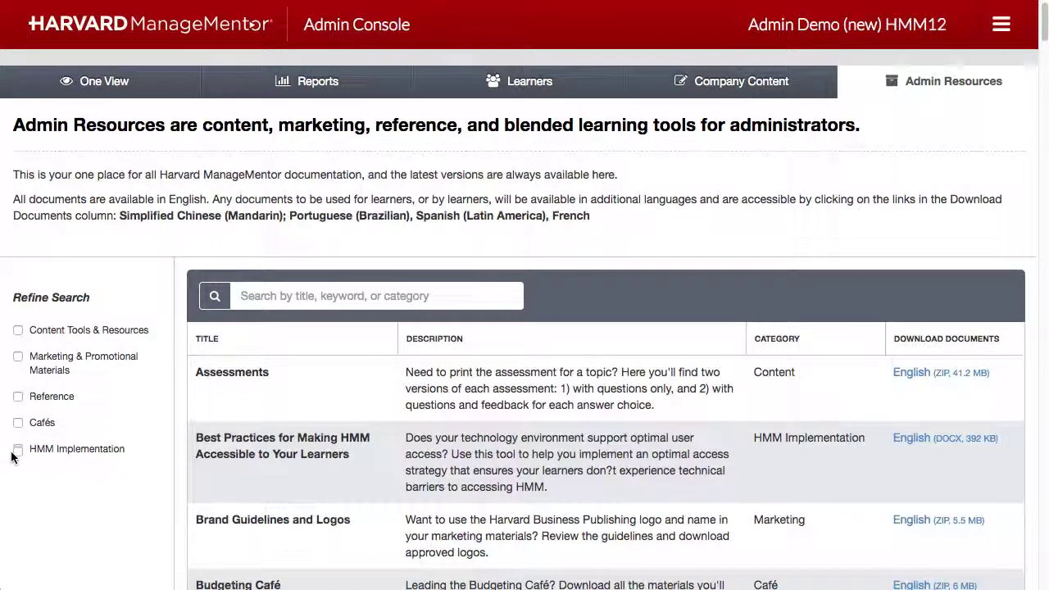
{"action": "left_click", "coordinate": [18, 450]}
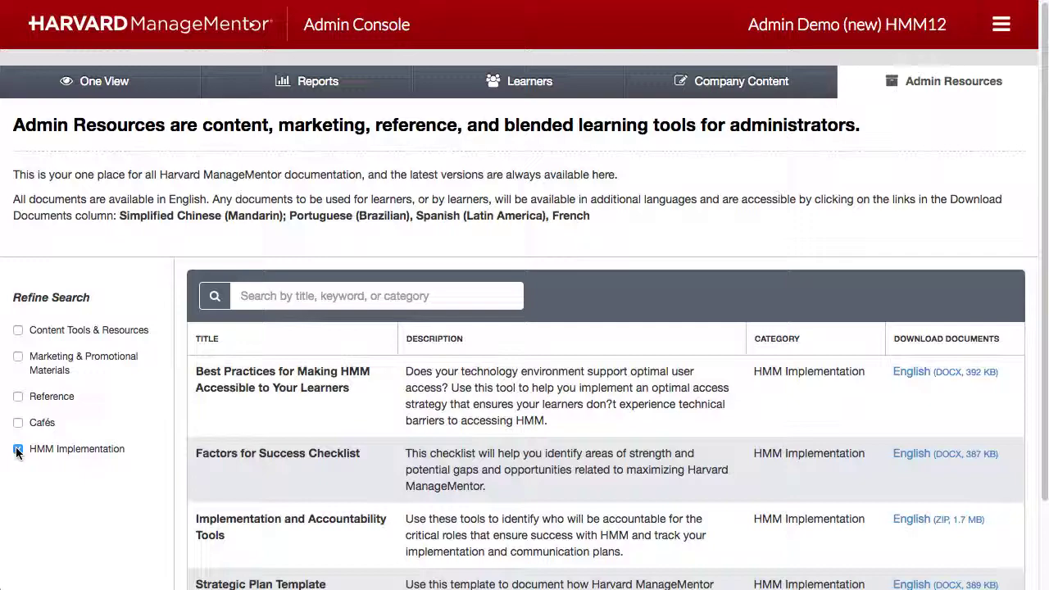